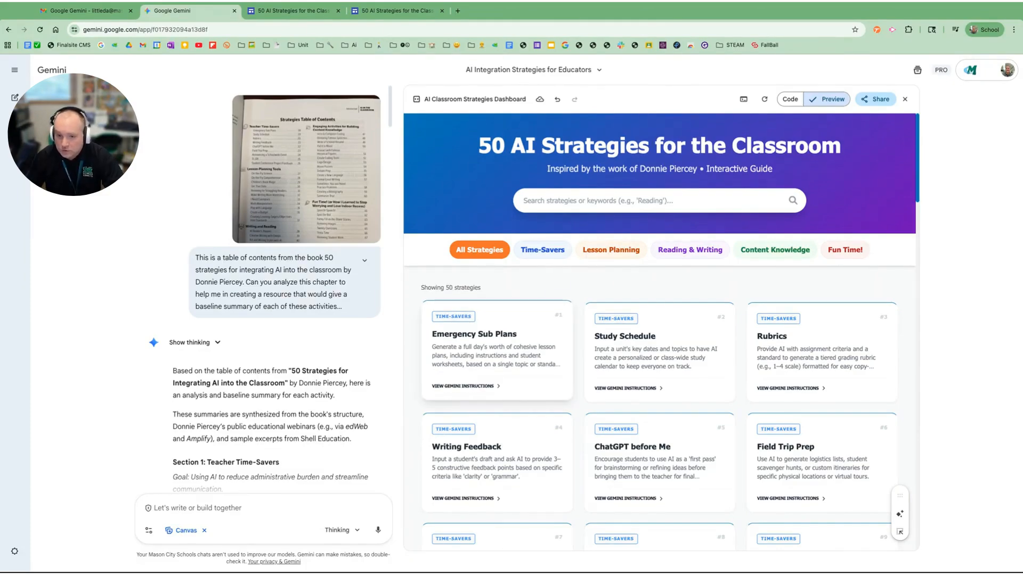
- Review the generated summaries of the 50 classroom AI strategies, section by section through Section 5: Fun Time!
scroll(243, 329, "down", 10)
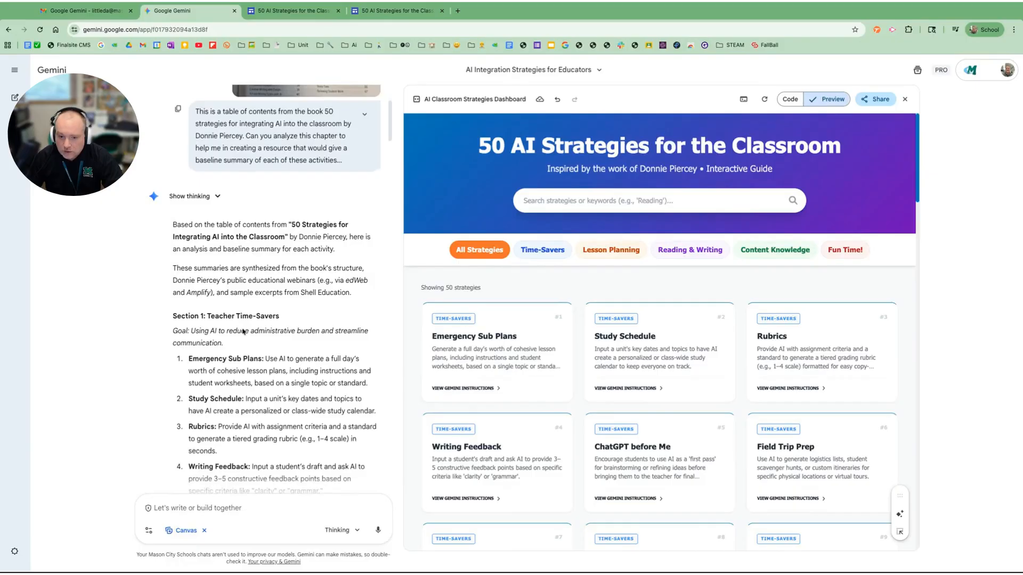
scroll(243, 329, "down", 10)
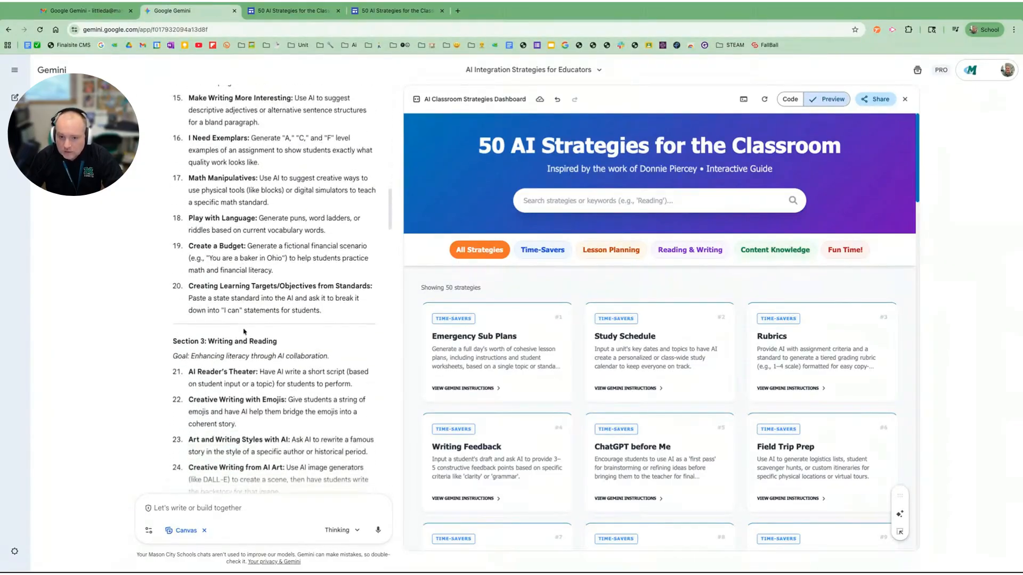
scroll(242, 329, "down", 8)
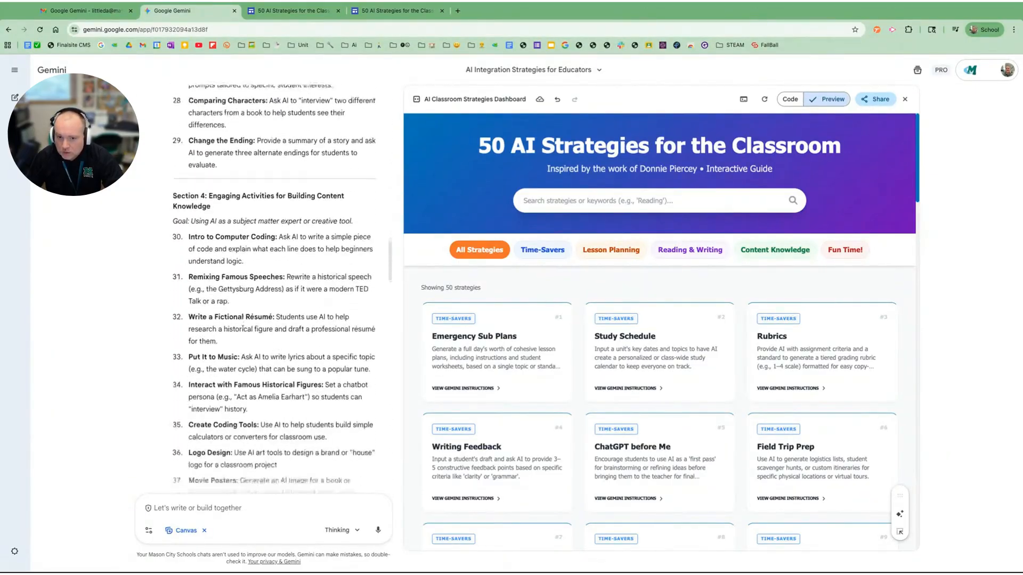
scroll(275, 287, "down", 5)
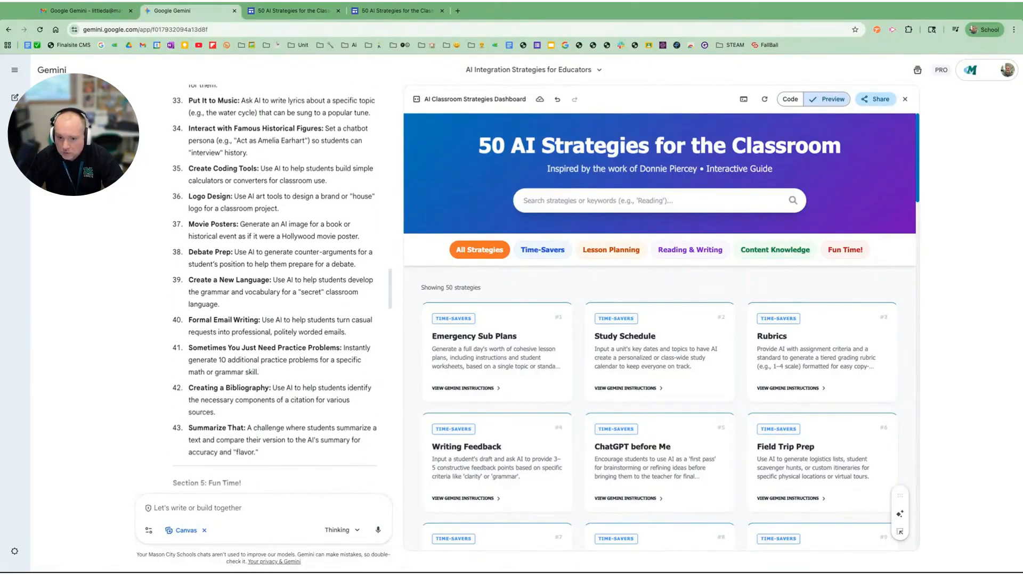
scroll(275, 288, "down", 6)
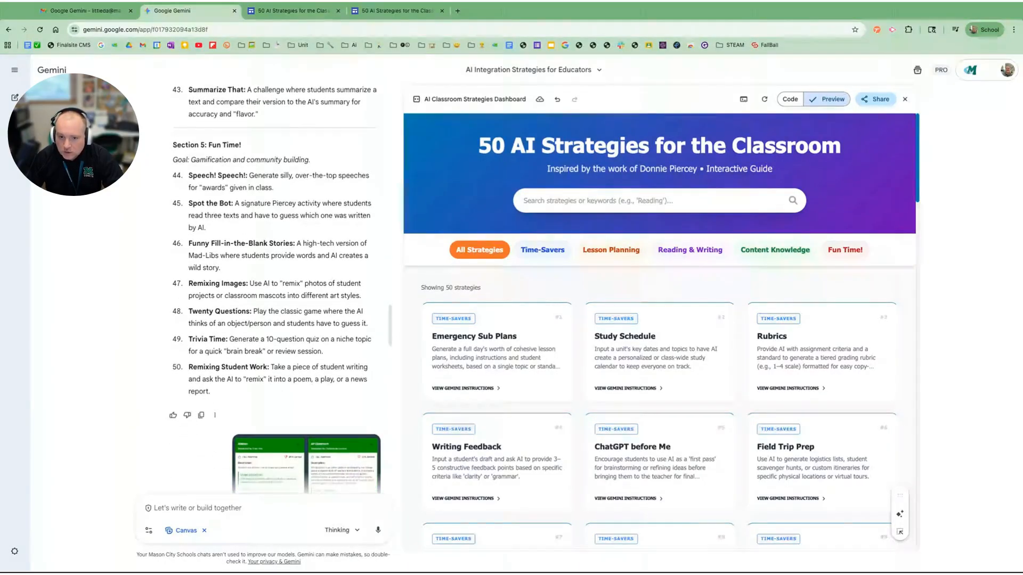
scroll(243, 319, "down", 2)
scroll(205, 323, "up", 3)
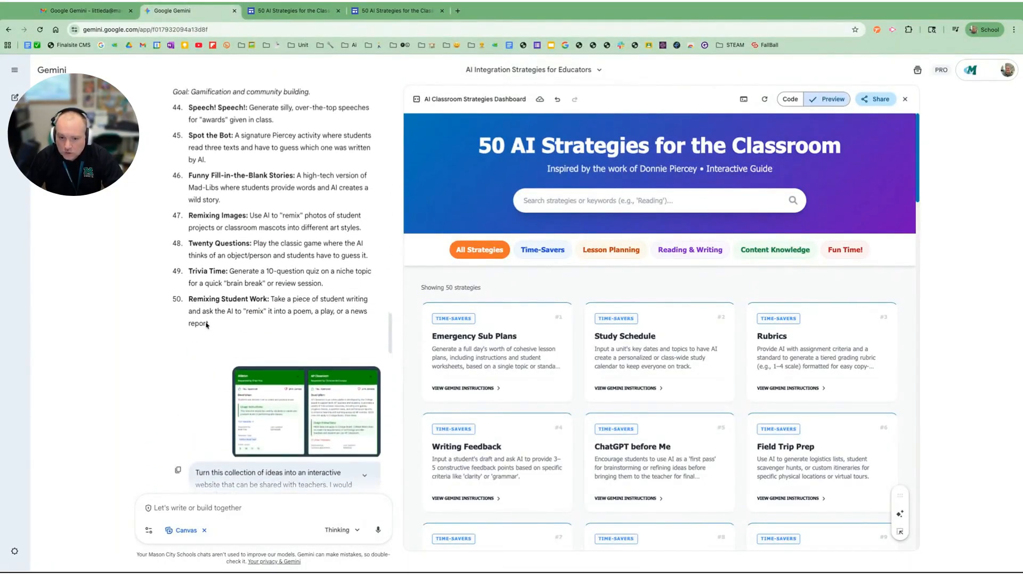
- Review the follow-up prompts and replies about building the interactive website, adding getting-started directions and labelling cards by category
scroll(206, 325, "down", 3)
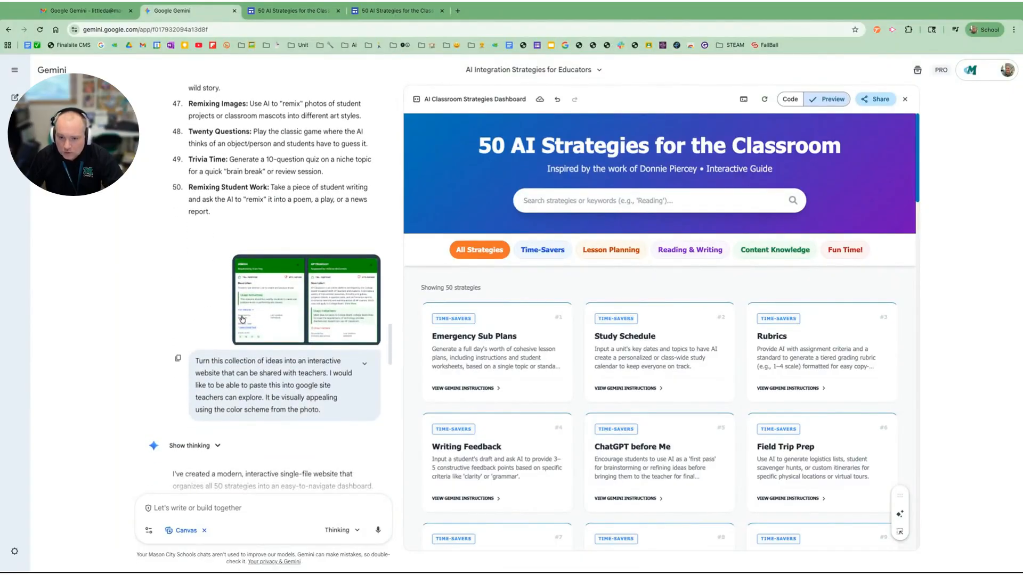
scroll(204, 316, "down", 5)
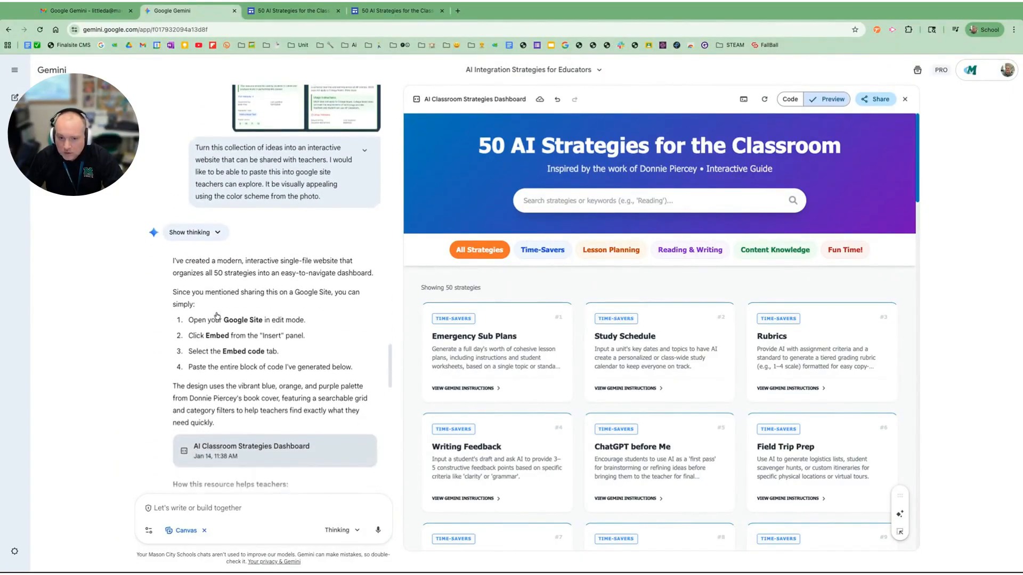
scroll(216, 313, "down", 4)
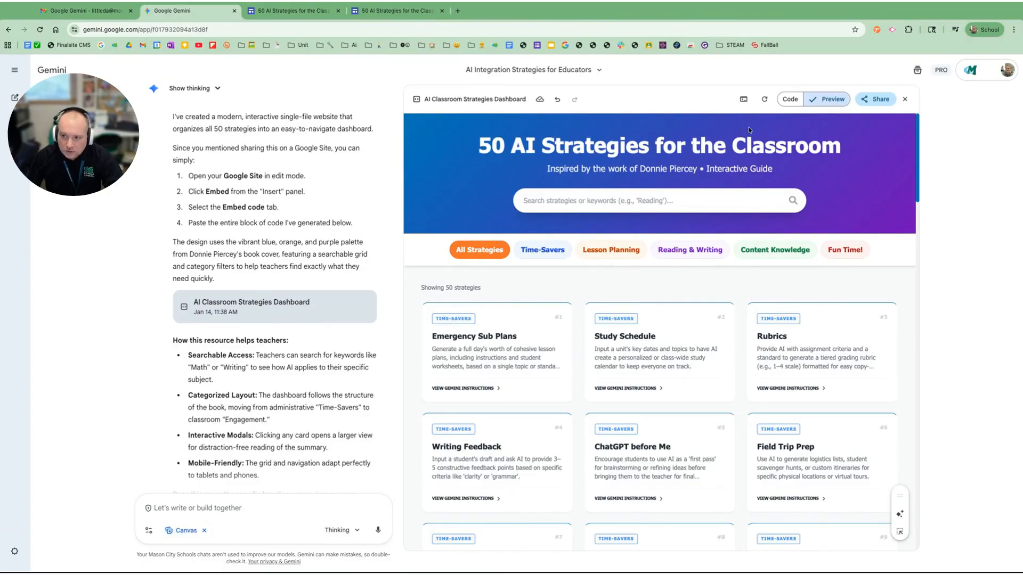
left_click(791, 100)
left_click(828, 99)
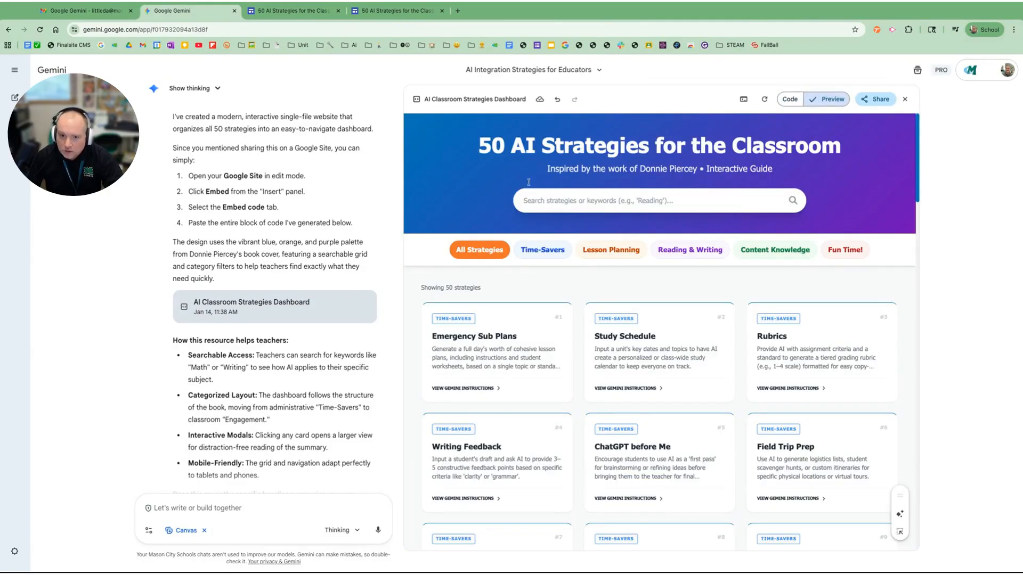
scroll(252, 266, "down", 5)
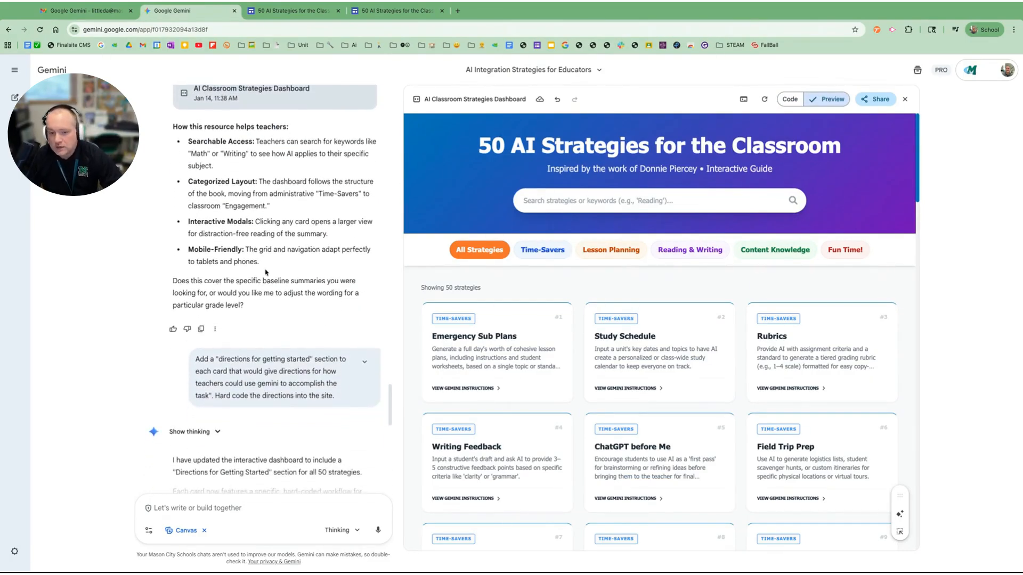
scroll(259, 270, "down", 5)
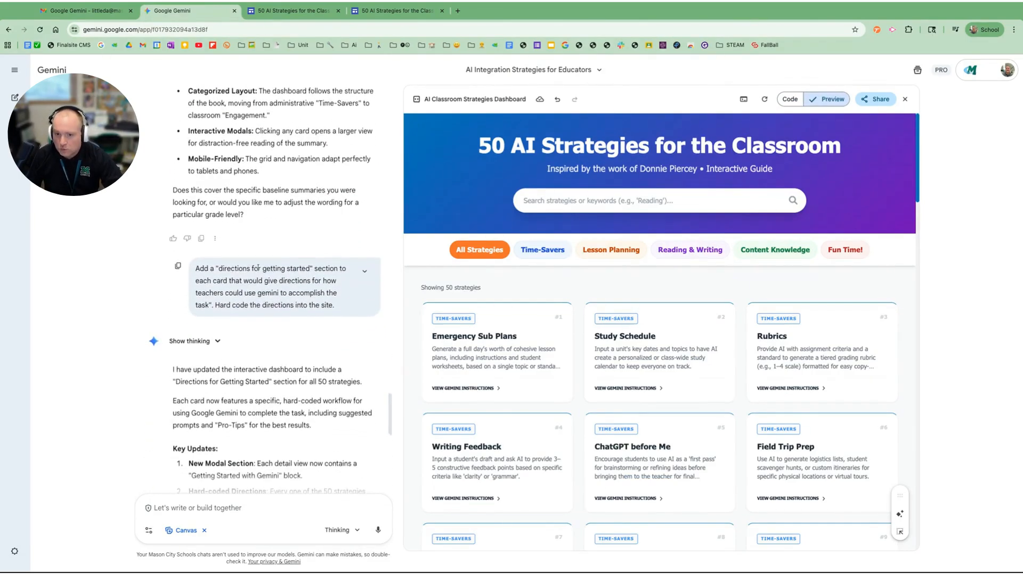
scroll(259, 270, "down", 4)
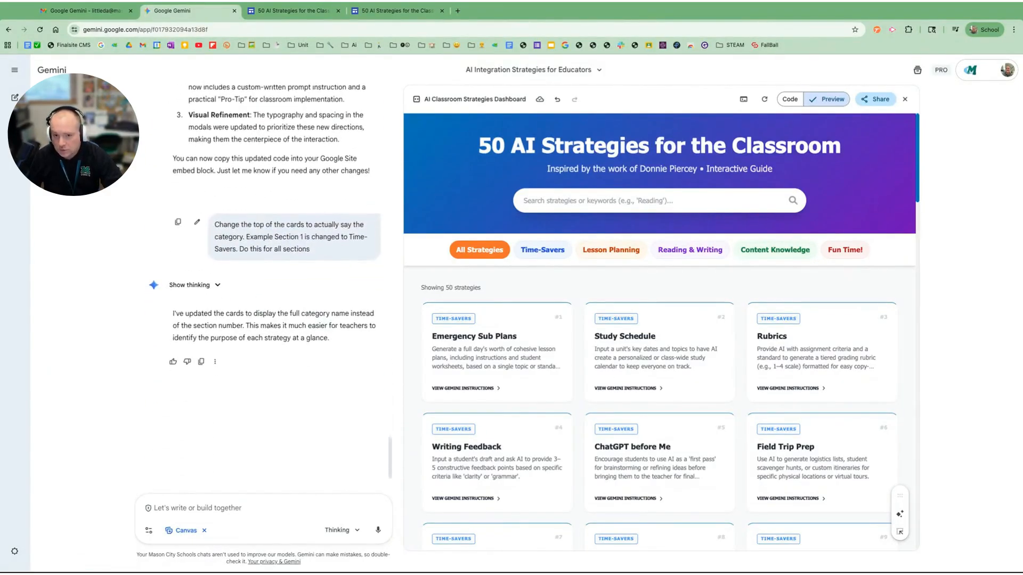
- On the published 50 AI Strategies site, filter to Content Knowledge, read the Remixing Famous Speeches card and close it
left_click(389, 16)
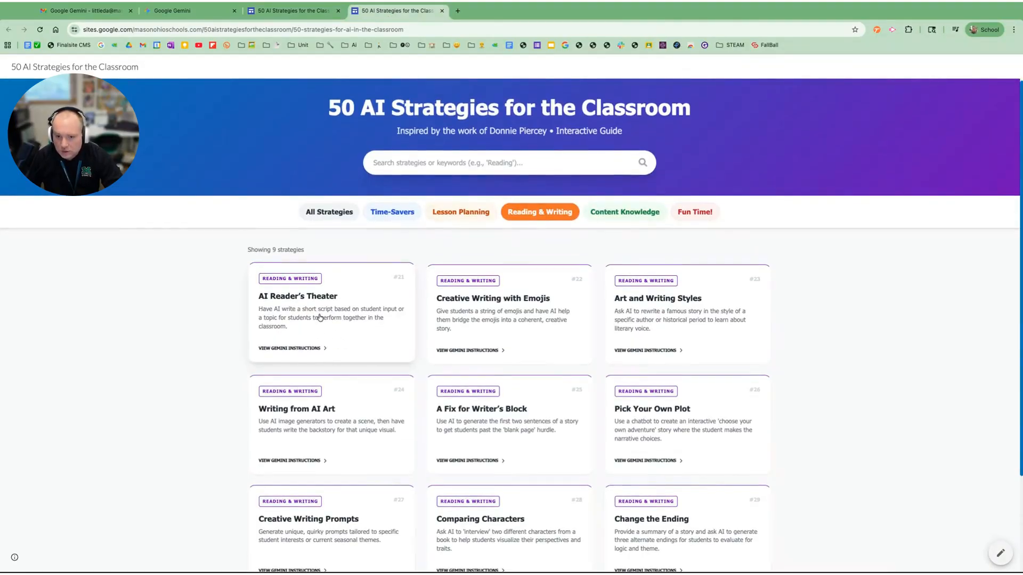
left_click(619, 220)
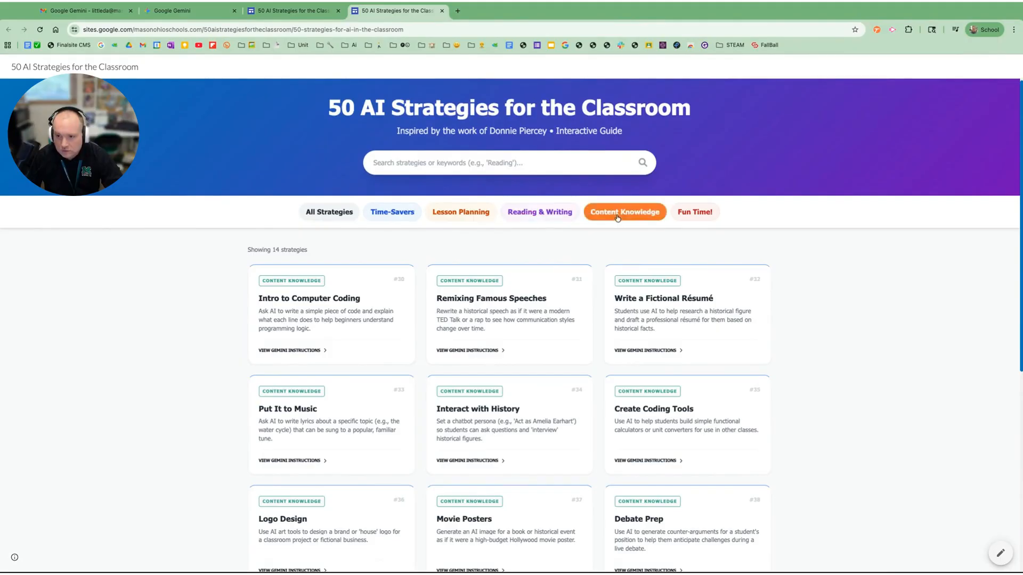
left_click(466, 306)
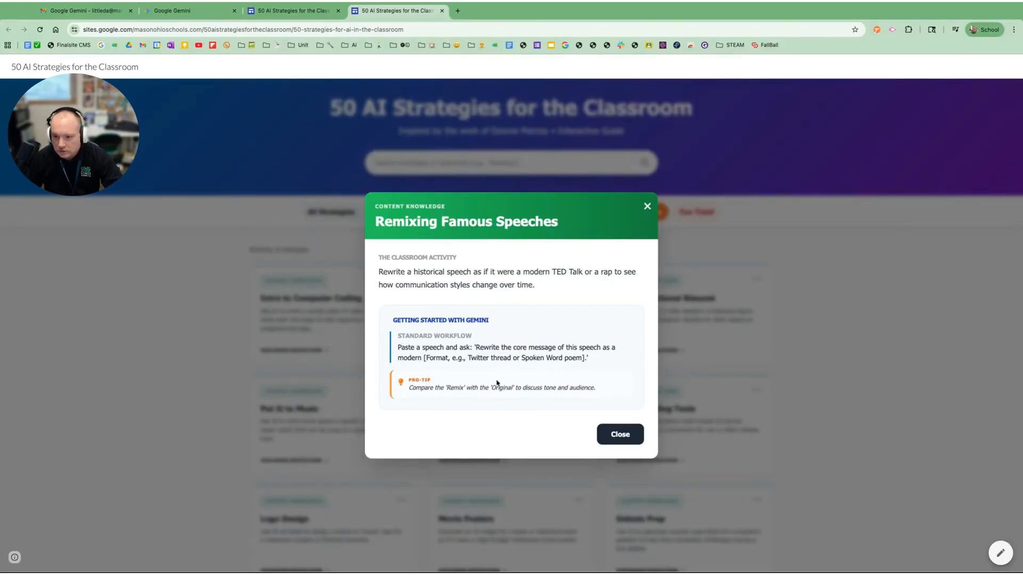
left_click(611, 434)
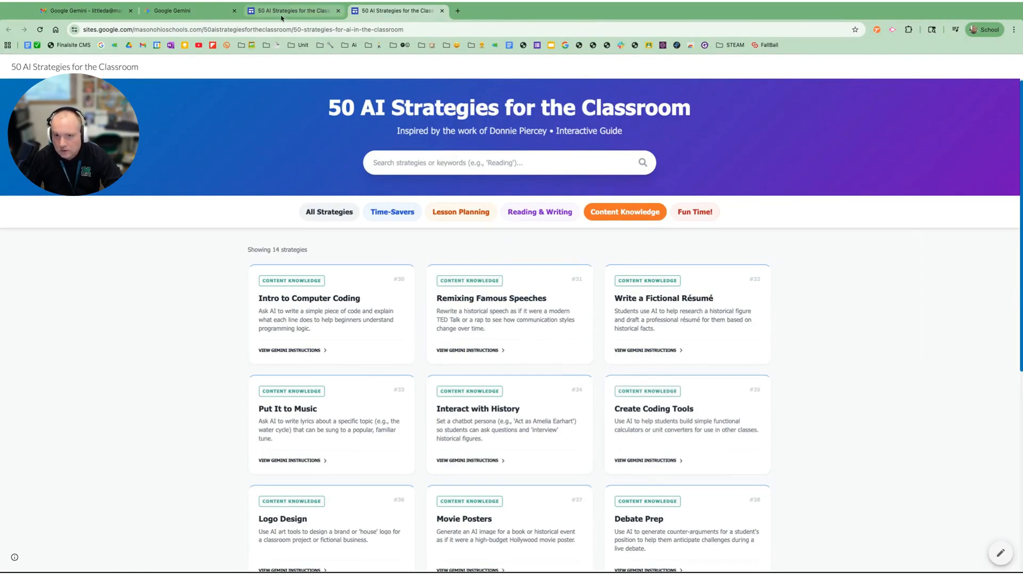
- In Gemini, submit a Canvas prompt for an interactive solar system website with key facts and accurate object movement, embeddable into a google site
left_click(187, 13)
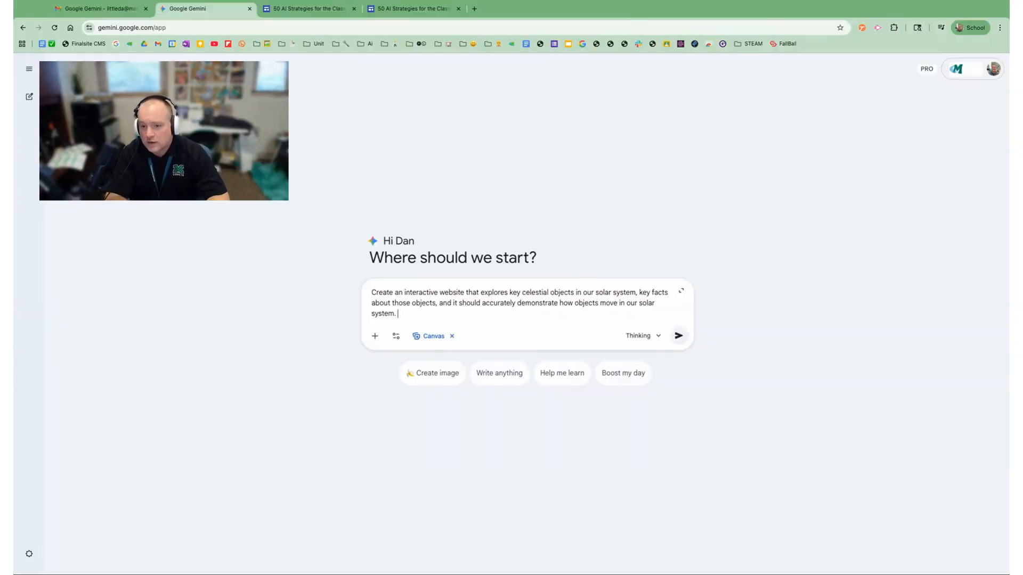
type("ed t")
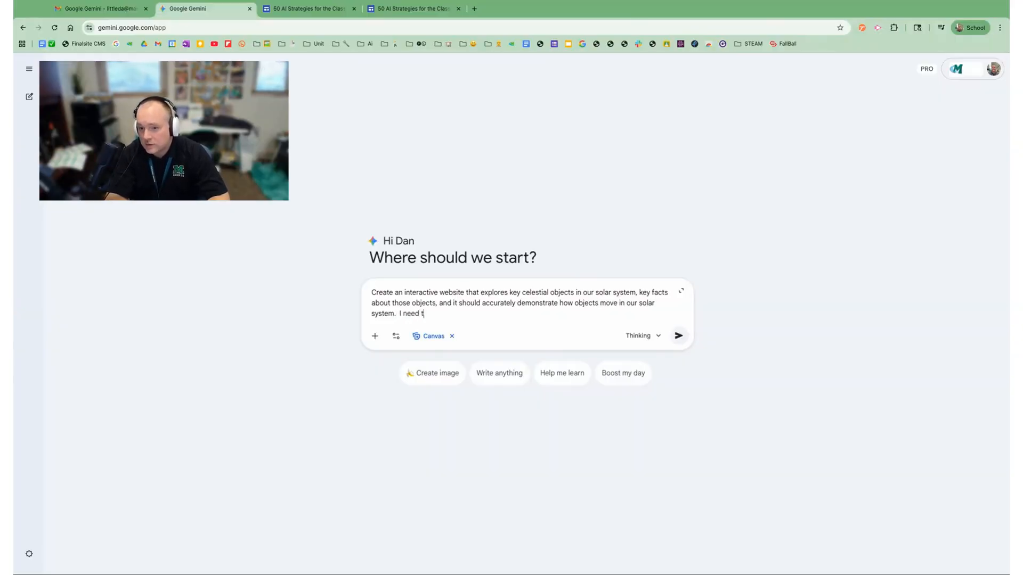
type("o be able to embed this into a google site.")
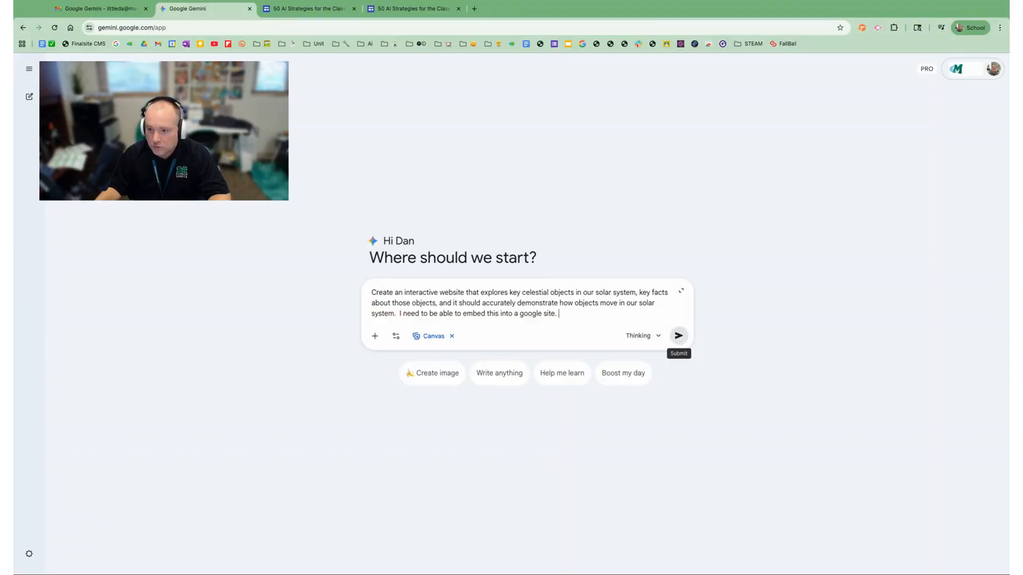
left_click(678, 336)
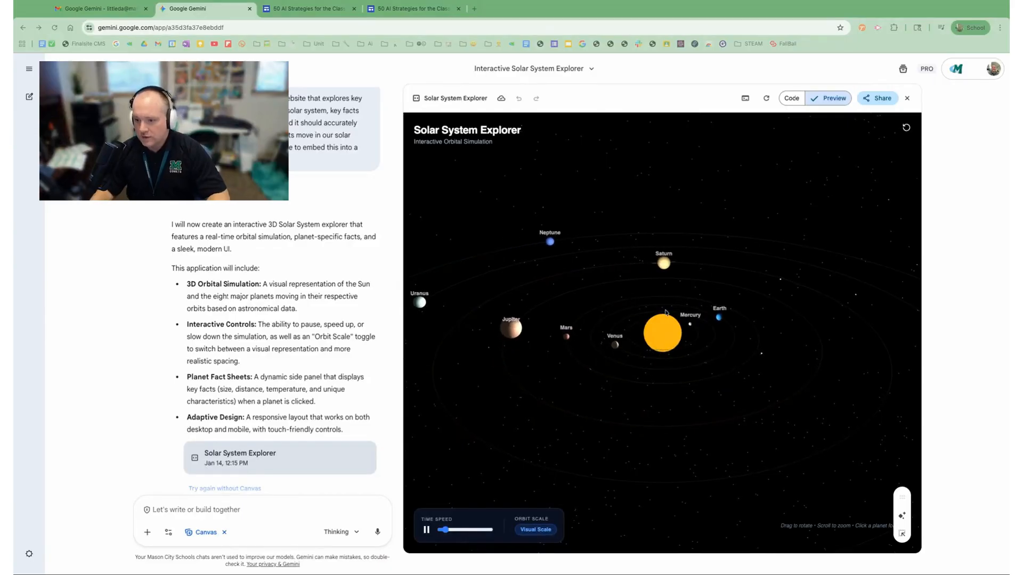
- Pause the solar system simulation, look at its generated code and return to the preview
left_click(427, 530)
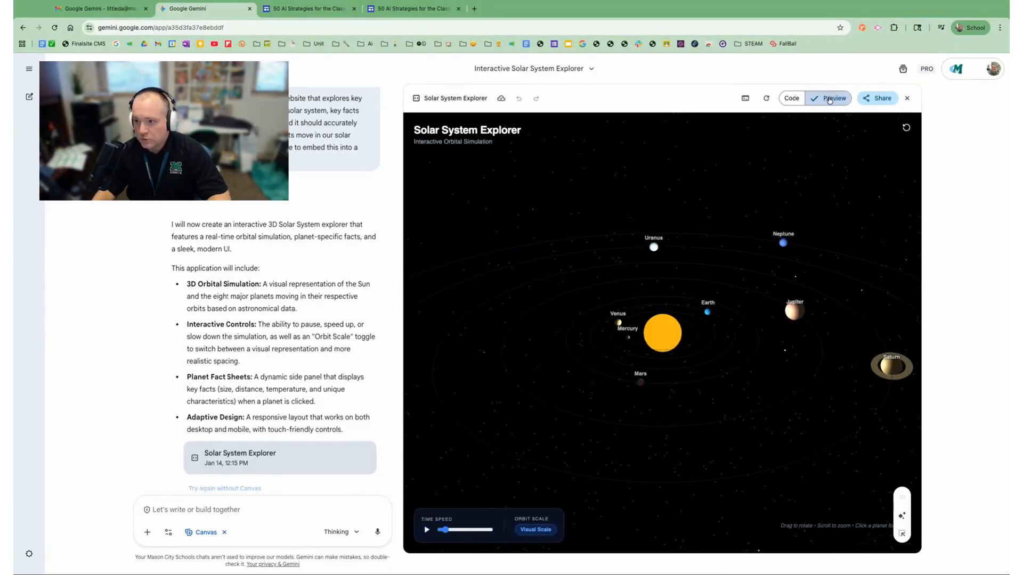
left_click(792, 99)
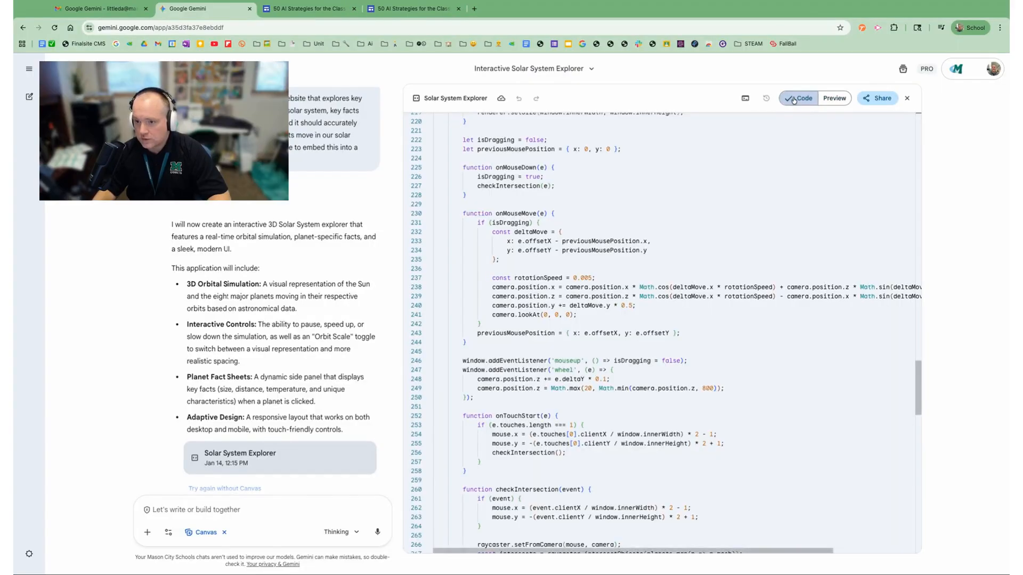
left_click(834, 99)
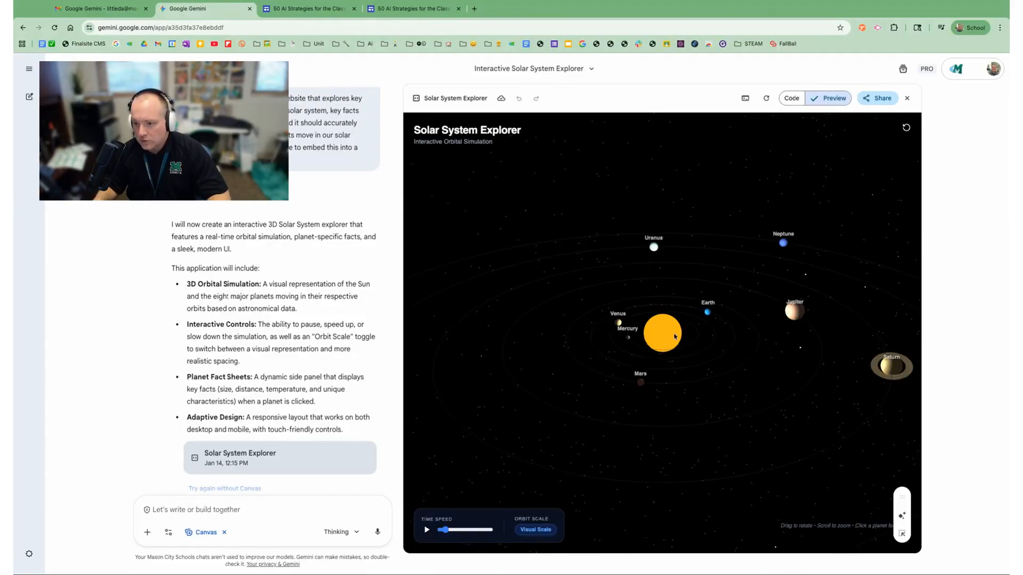
- View the fact sheets for Earth, Uranus, Venus, Mercury and Mars in the simulation
left_click(708, 314)
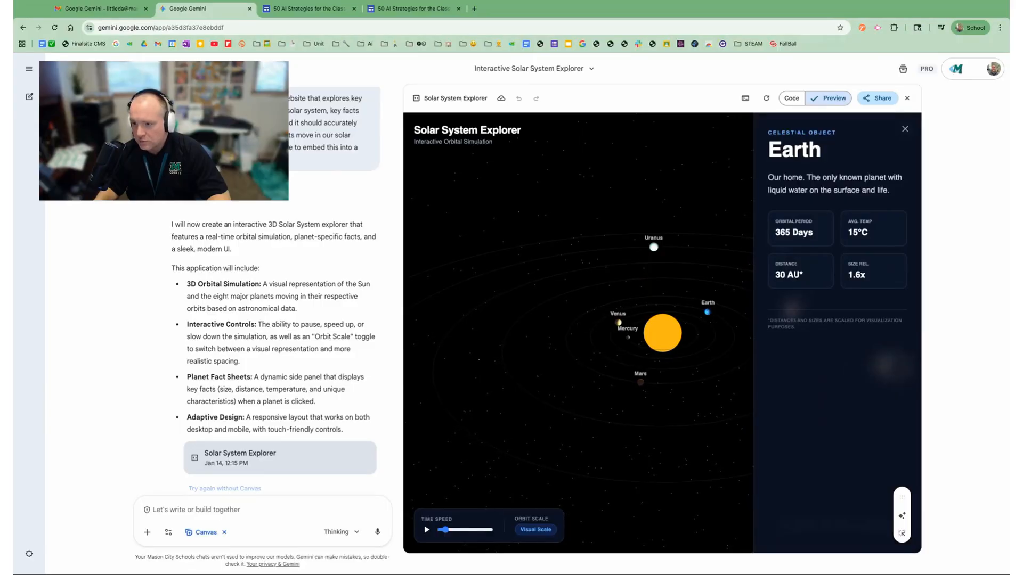
left_click(655, 249)
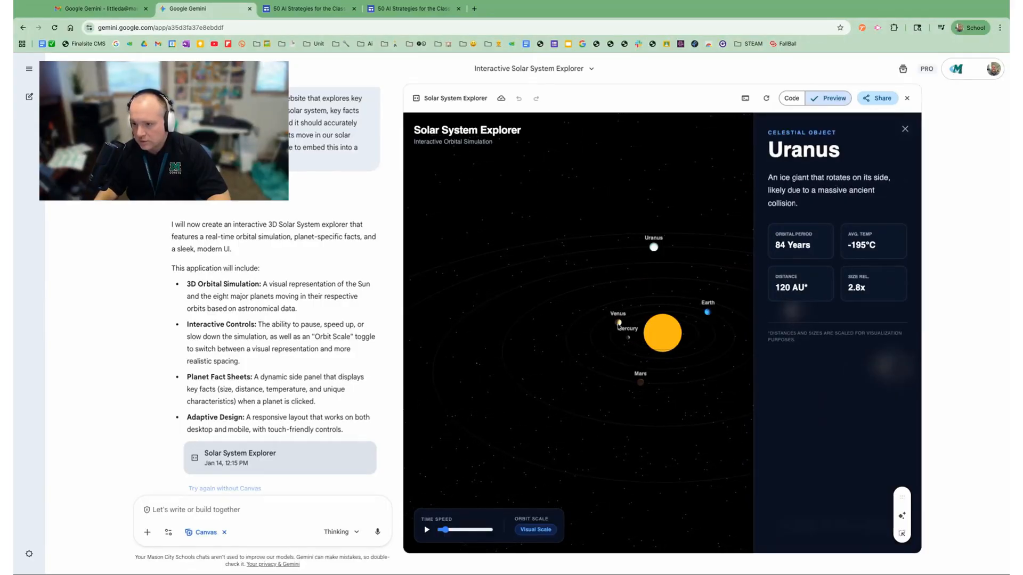
left_click(619, 324)
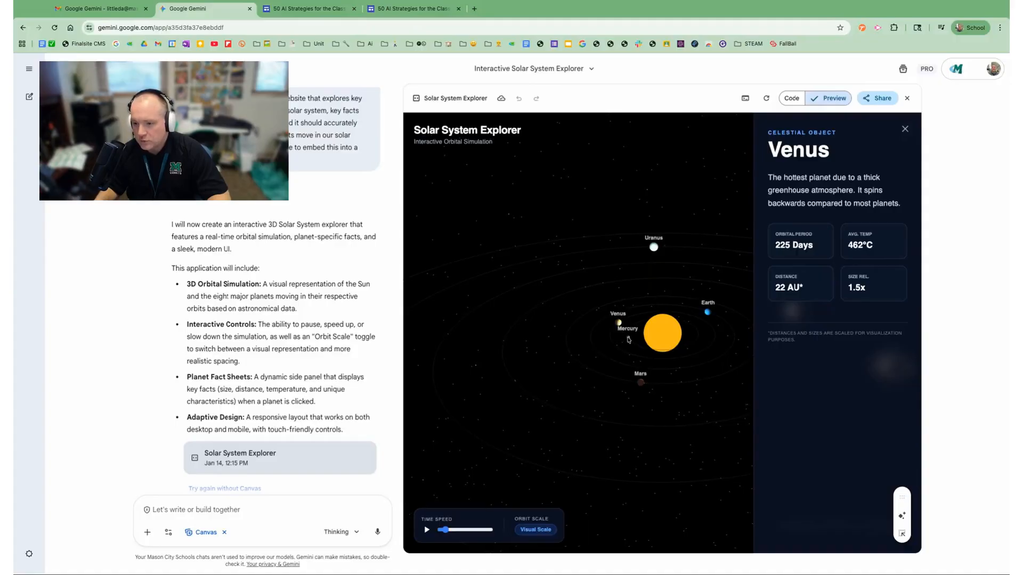
left_click(629, 338)
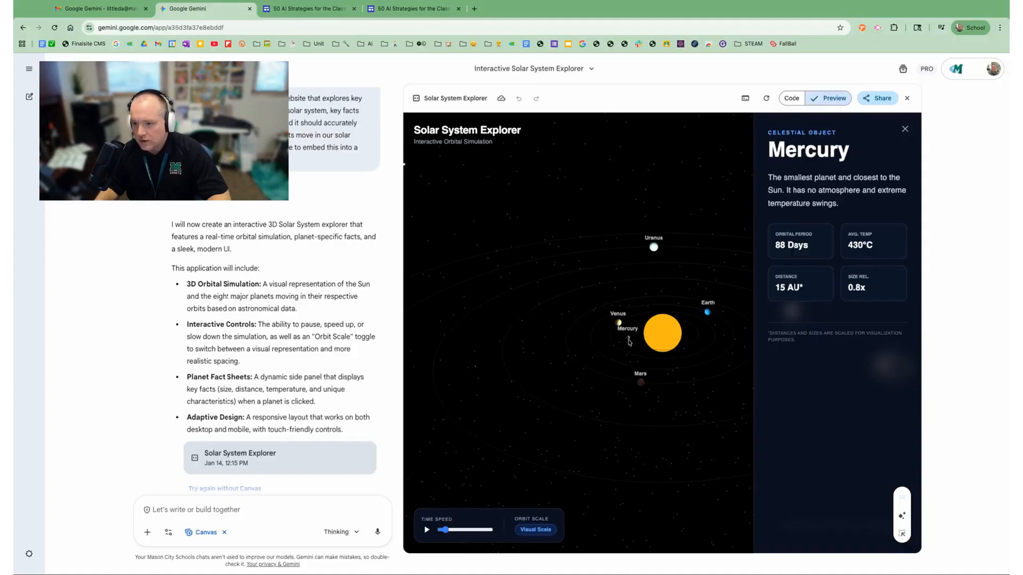
left_click(642, 384)
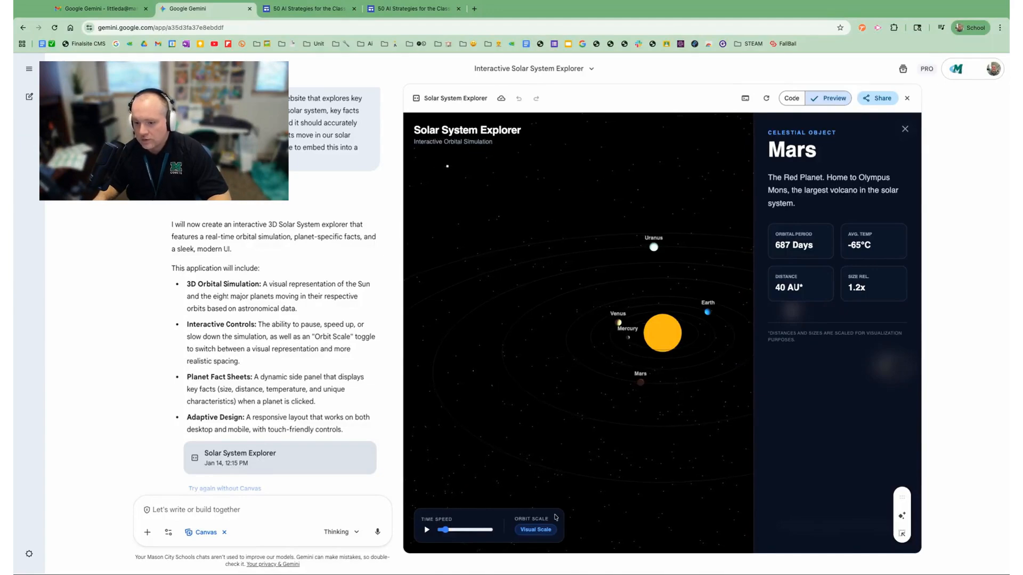
- Try the Realistic Spacing orbit scale, close the Mars fact sheet and send the prompt "realistic spacing scale doesn't work"
left_click(539, 532)
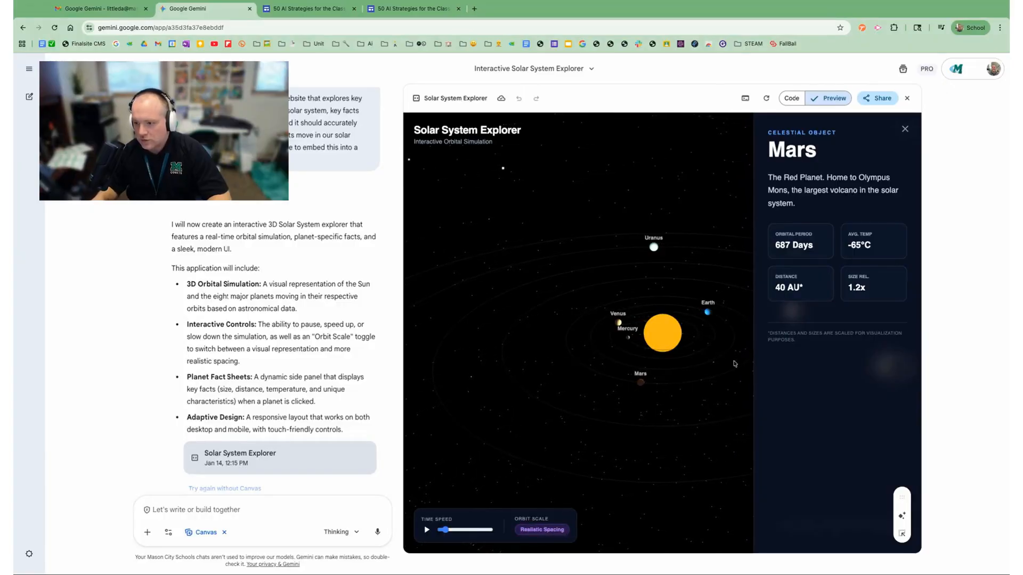
left_click(905, 129)
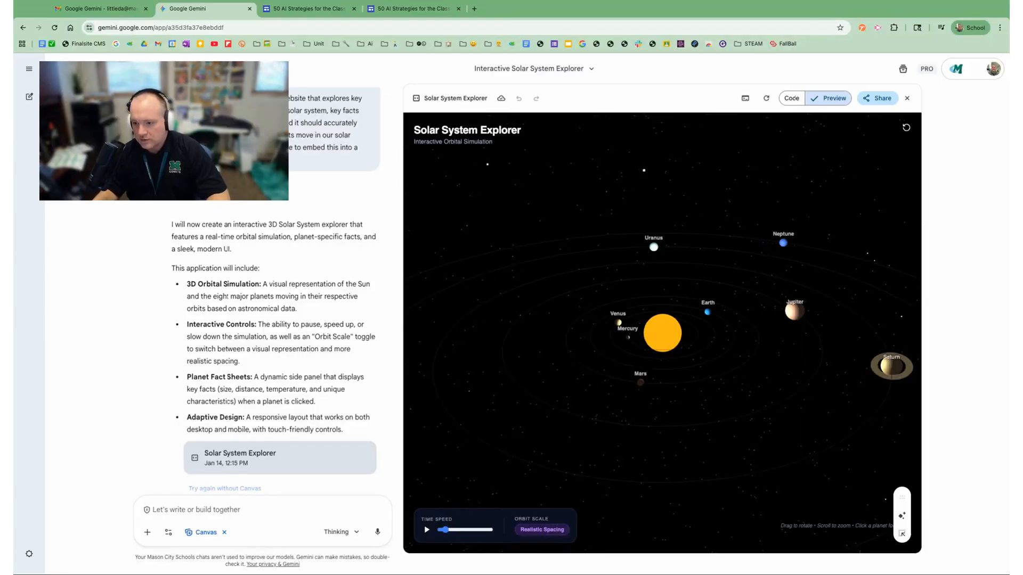
type("realistic spacing scale doesn't work")
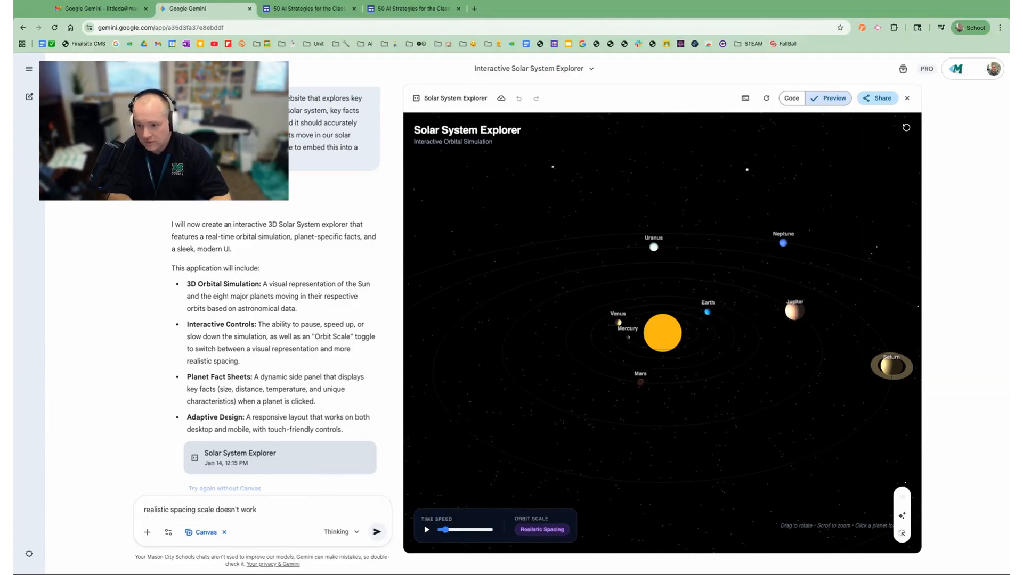
key("Return")
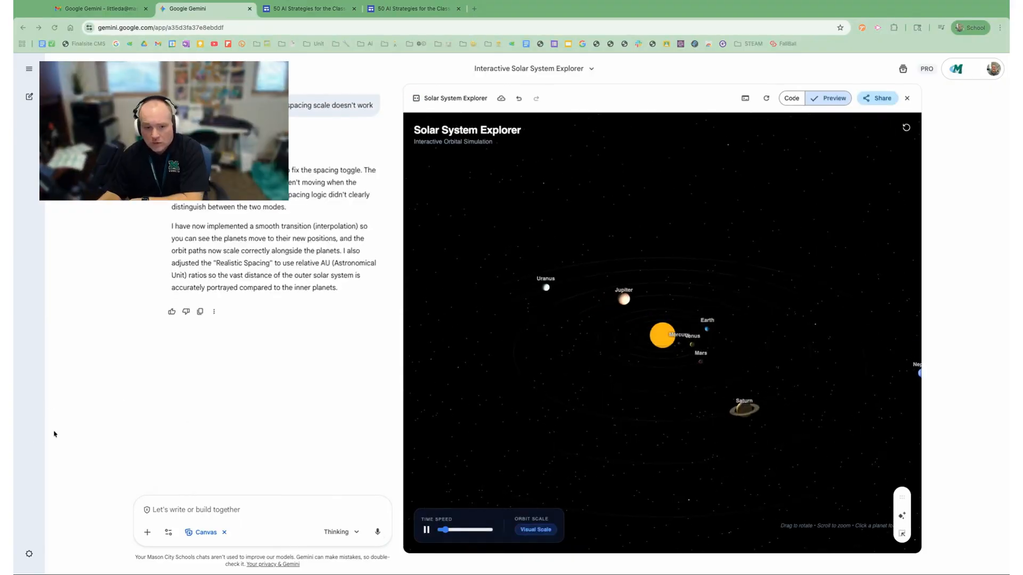
- Test the updated simulation's orbit scale by toggling between Visual Scale and Realistic Spacing
left_click(536, 530)
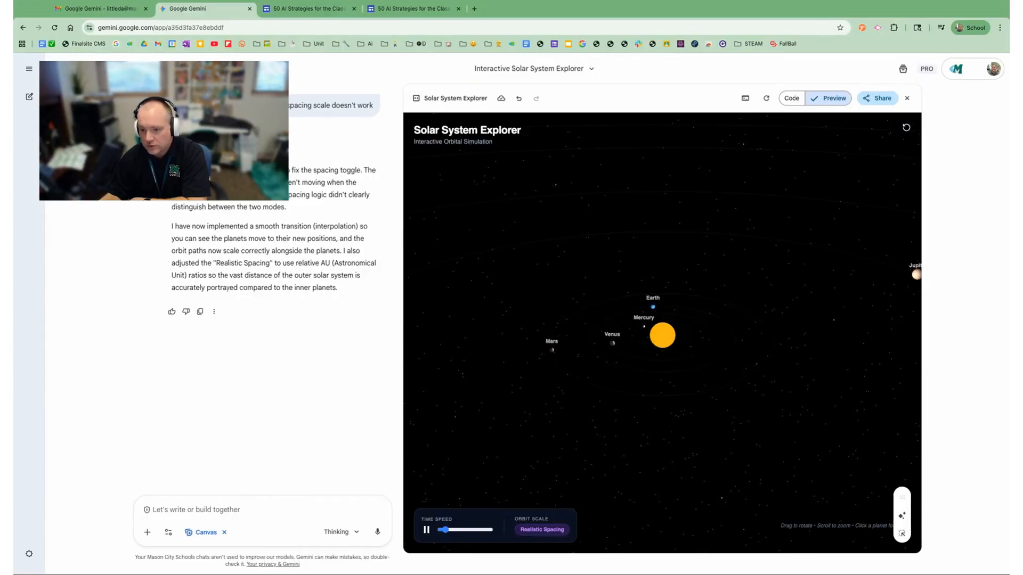
left_click(541, 531)
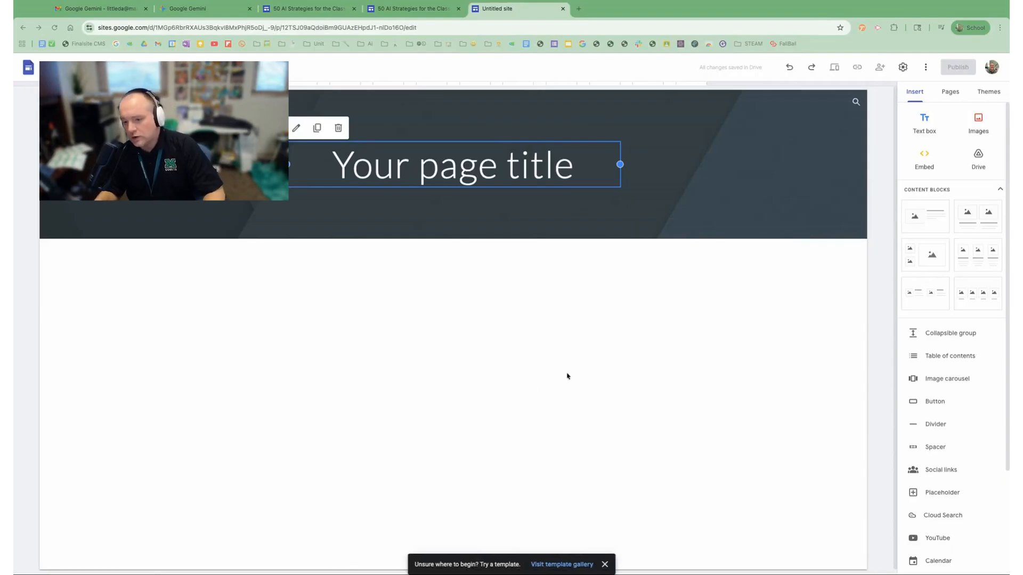
- Add a new full page embed named "Space" to the site
left_click(951, 92)
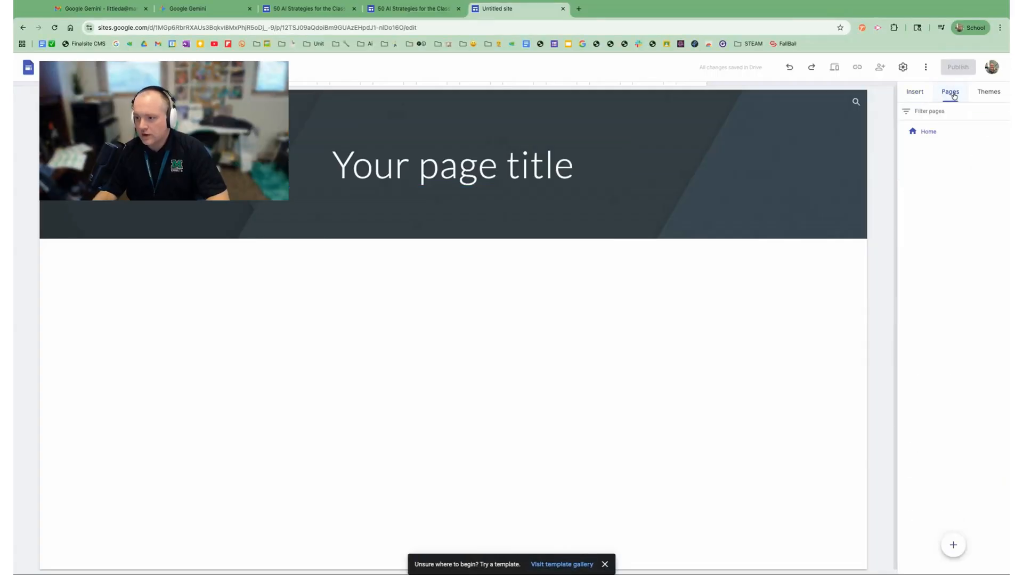
mouse_move(955, 546)
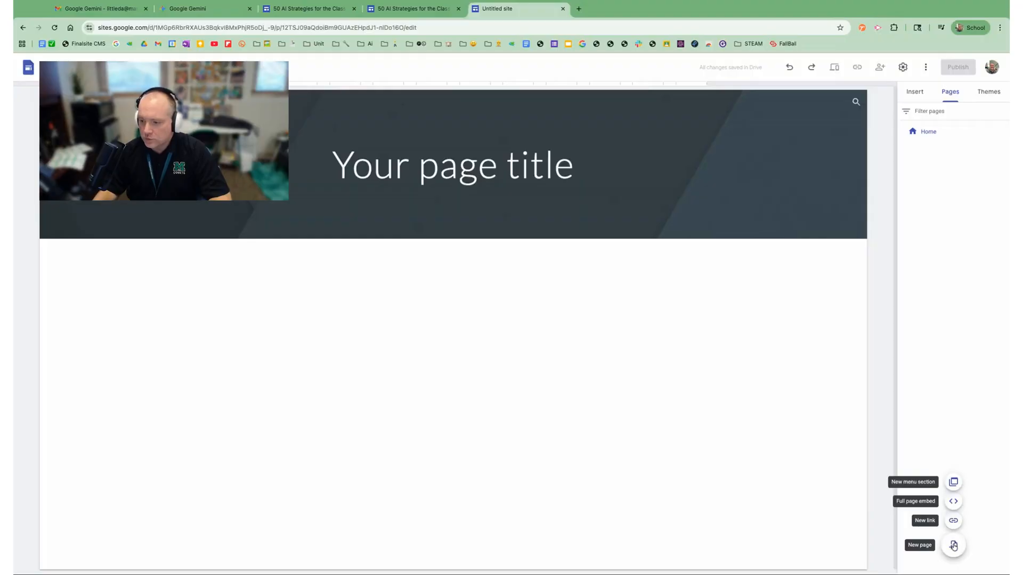
left_click(953, 502)
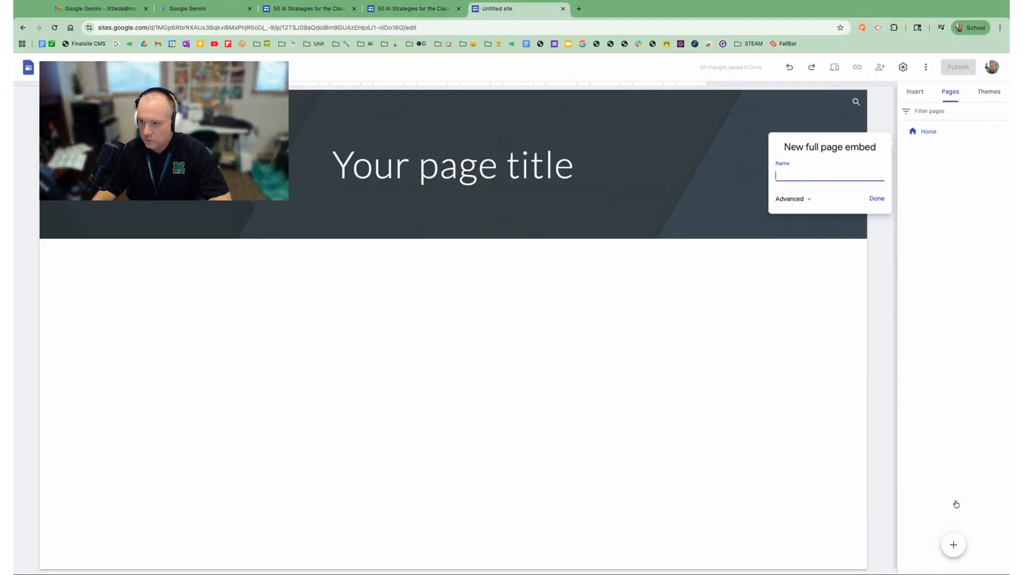
left_click(877, 199)
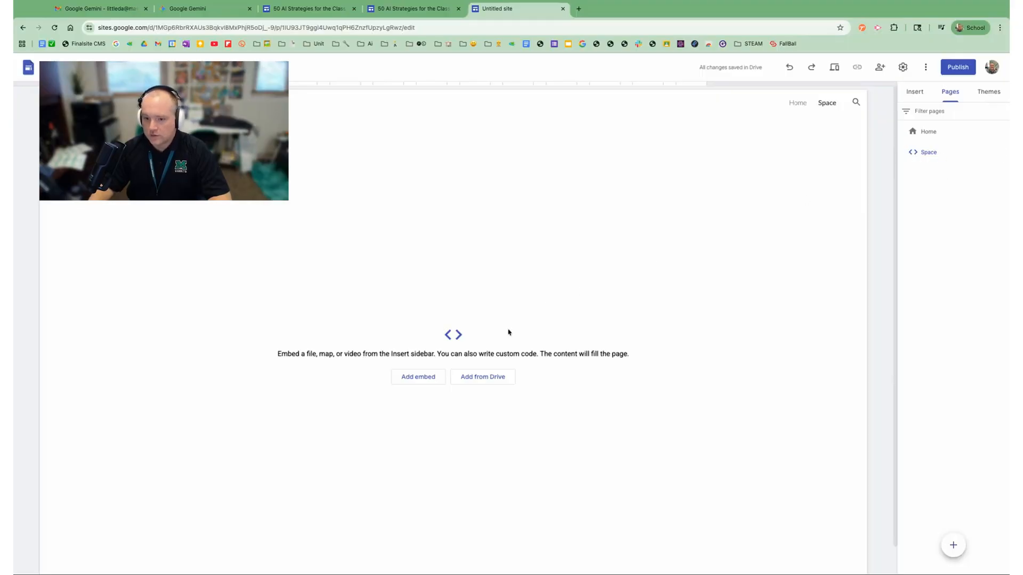
- Start an embed by code on the Space page and copy the entire Solar System Explorer code from Gemini
left_click(417, 376)
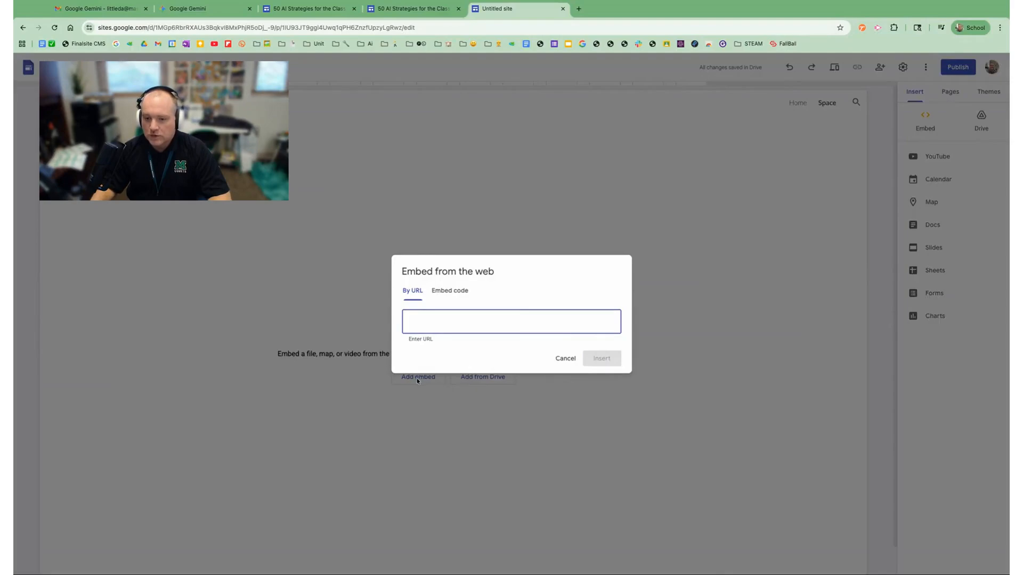
left_click(449, 293)
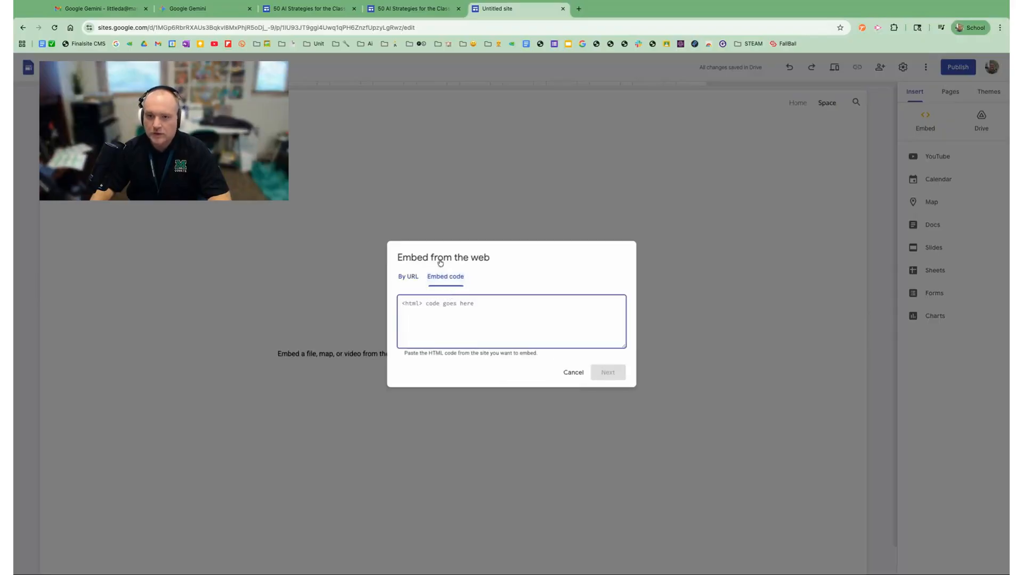
left_click(224, 8)
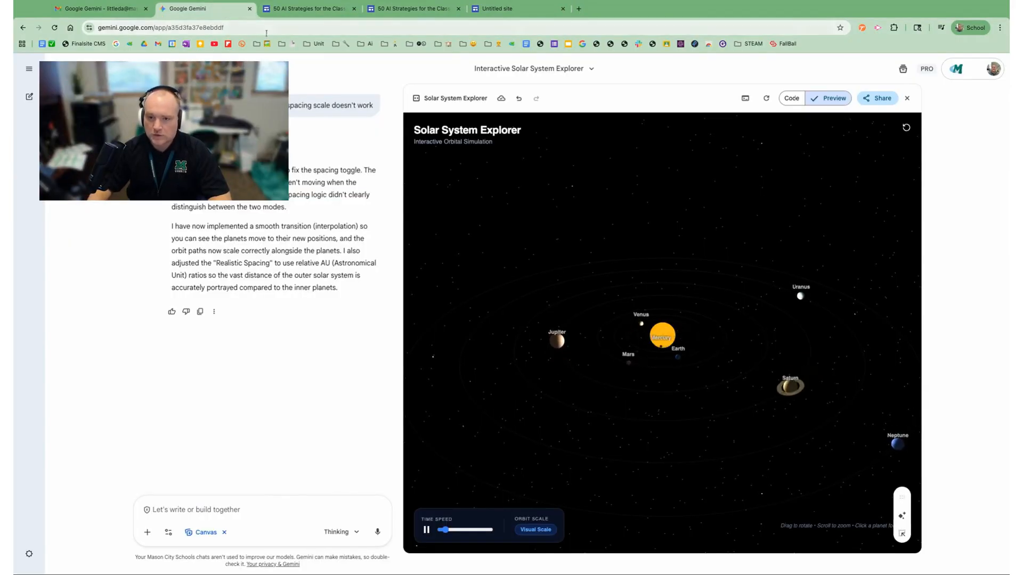
left_click(792, 98)
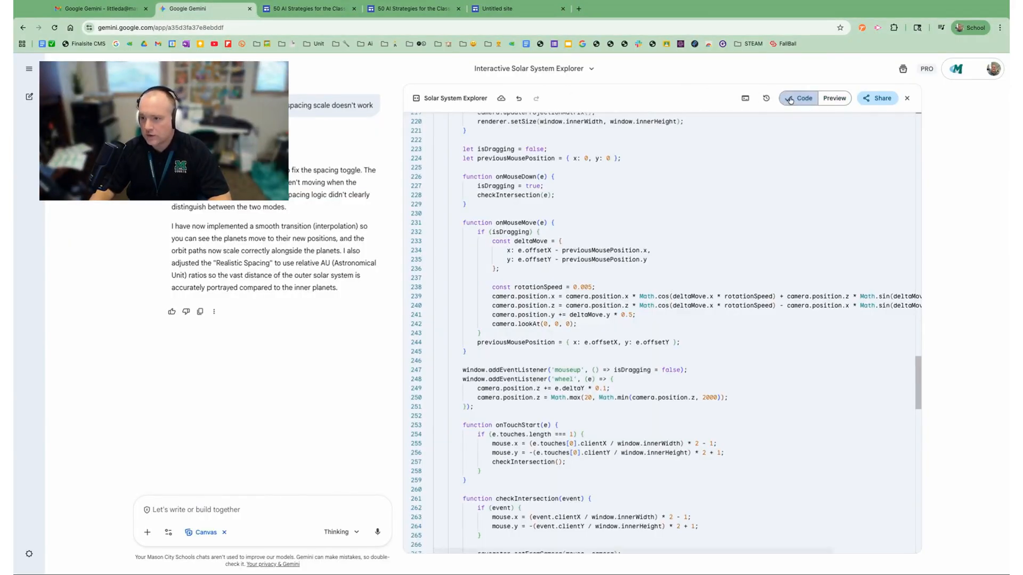
left_click(573, 216)
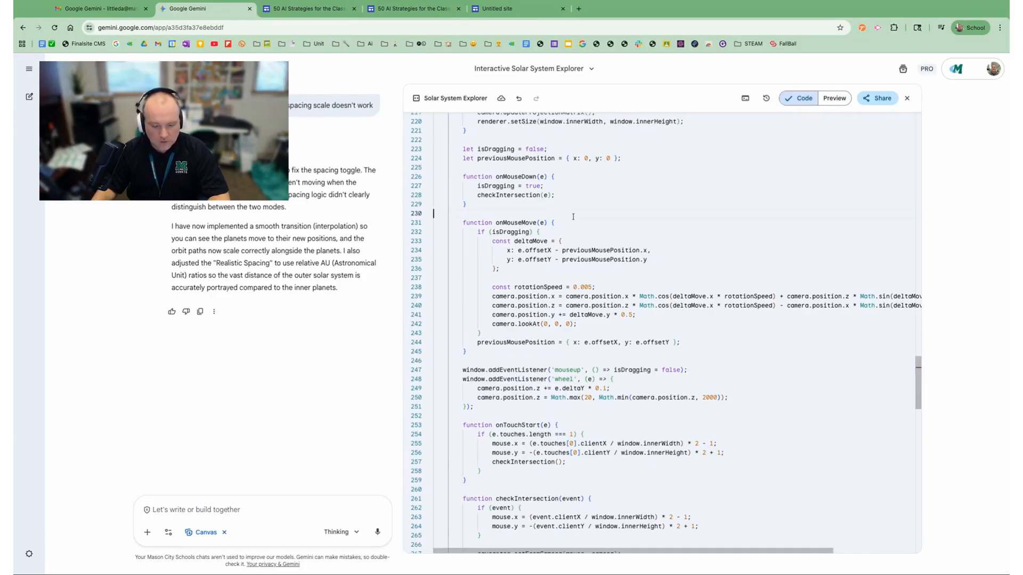
key("ctrl+a")
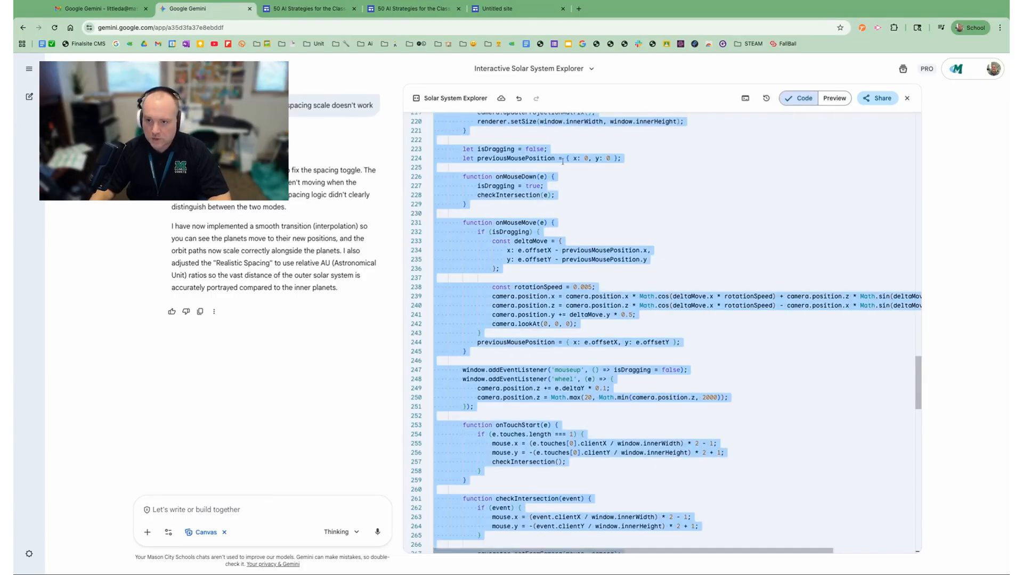
- Back in Google Sites, paste the copied HTML as the embed code, insert it into the Space page and look over the embedded simulation
left_click(503, 9)
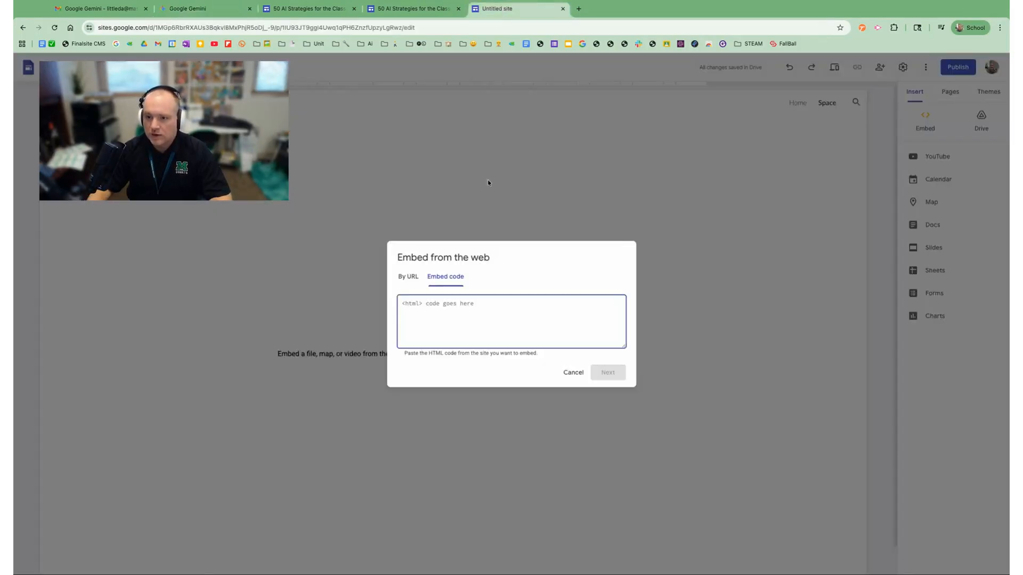
key("ctrl+v")
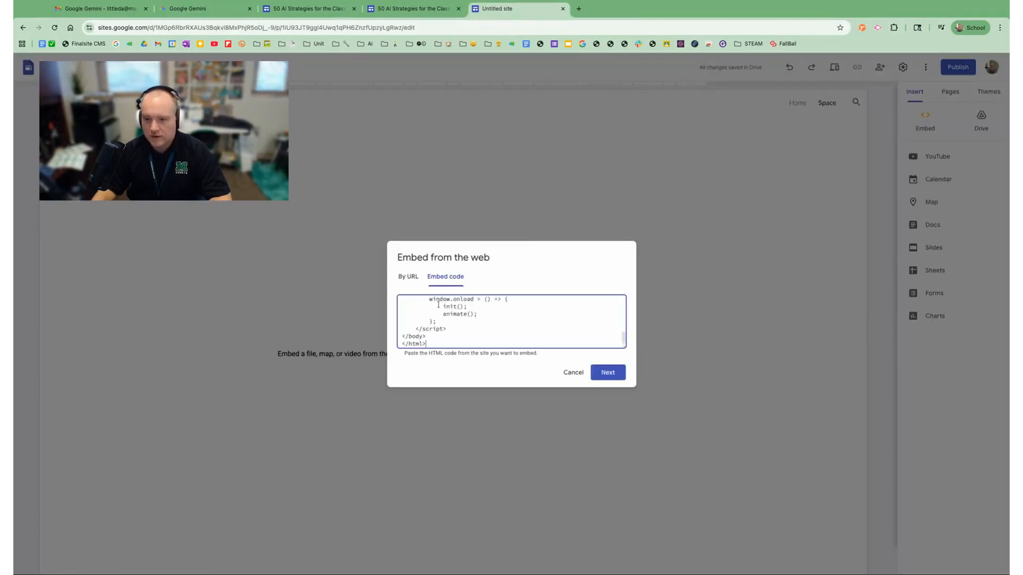
left_click(606, 372)
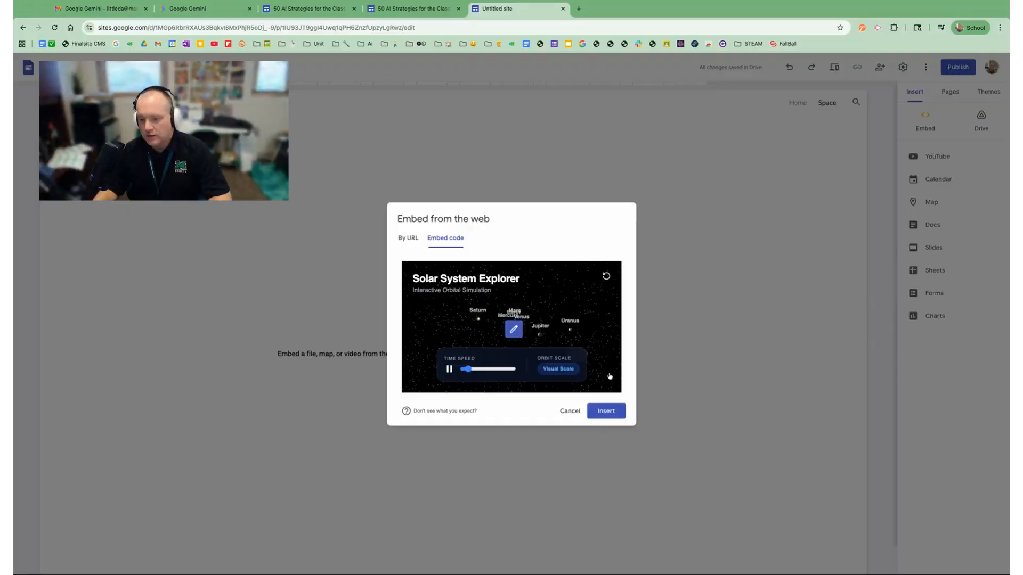
left_click(605, 411)
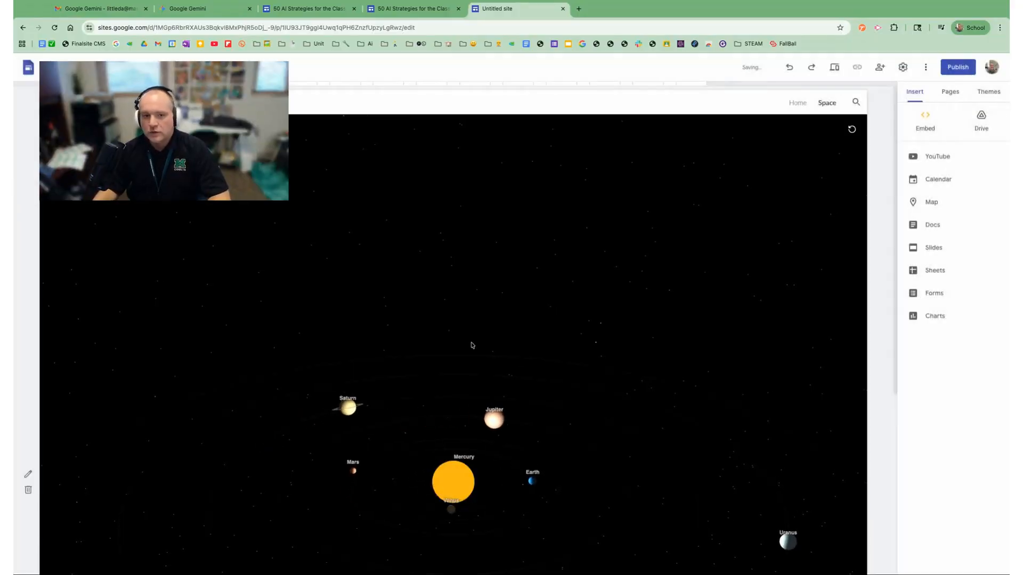
scroll(458, 354, "down", 2)
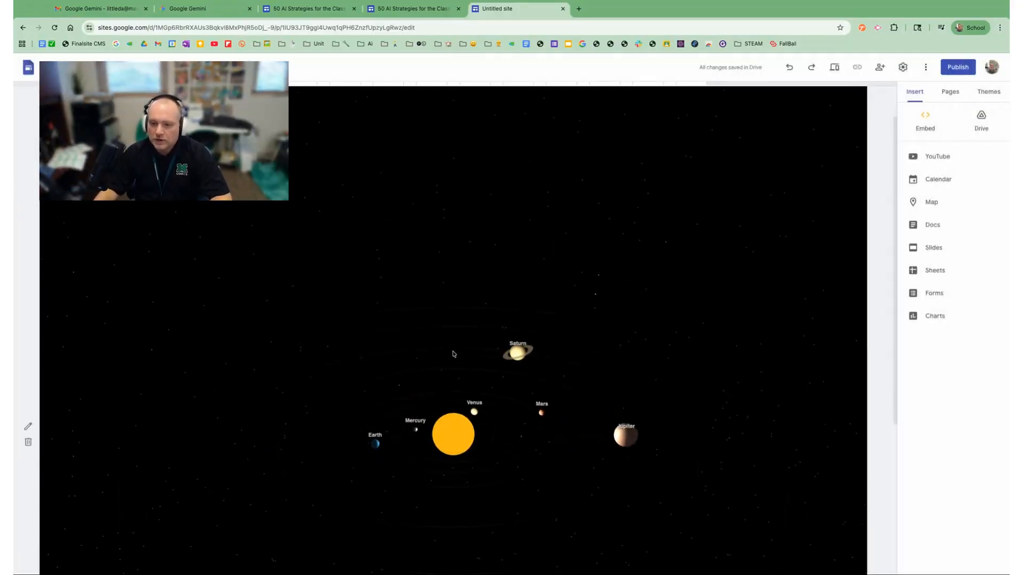
scroll(453, 354, "down", 2)
scroll(453, 353, "down", 2)
scroll(459, 331, "up", 1)
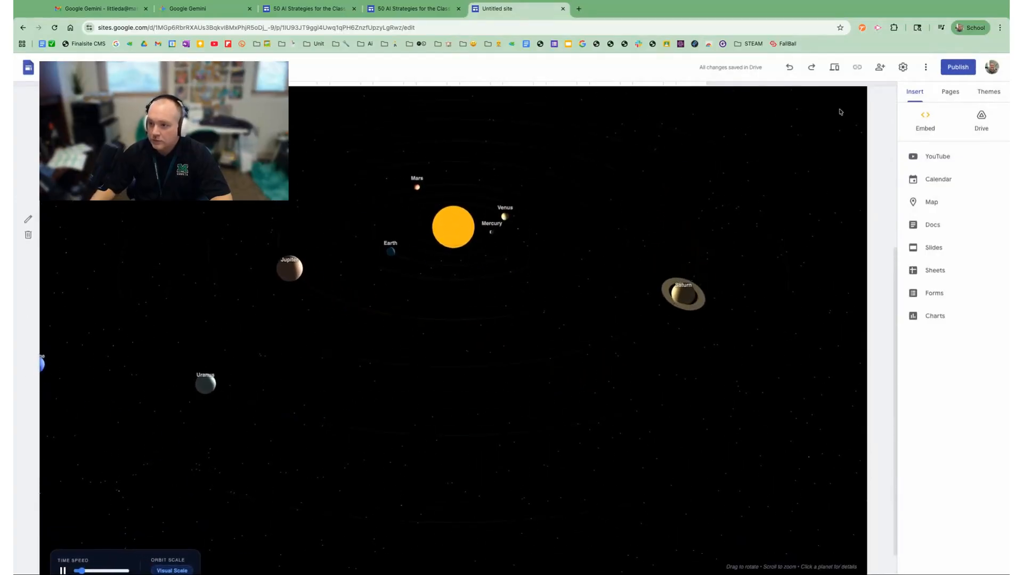
- Make the Space page the homepage and delete the original Home page
left_click(950, 91)
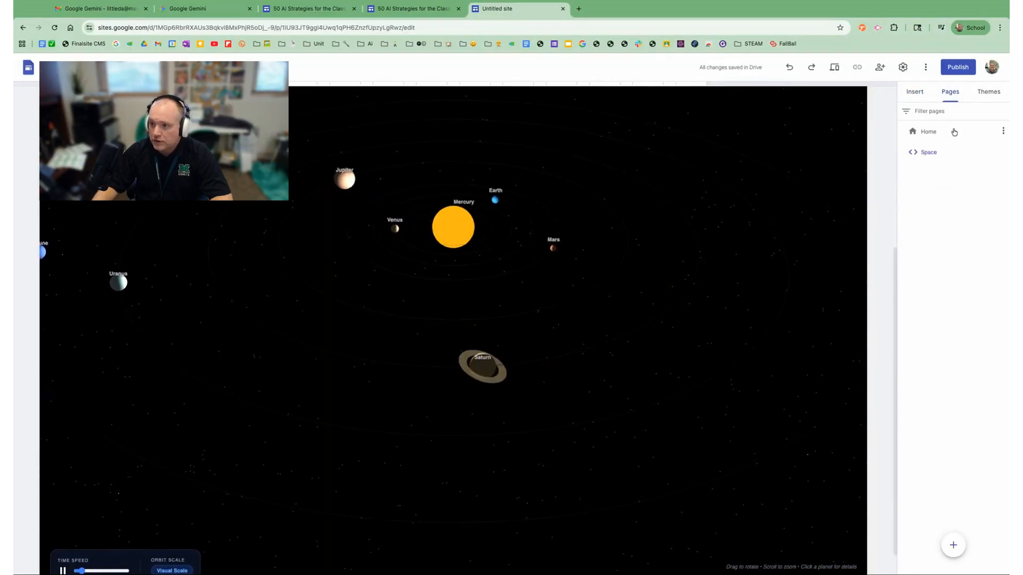
mouse_move(1003, 154)
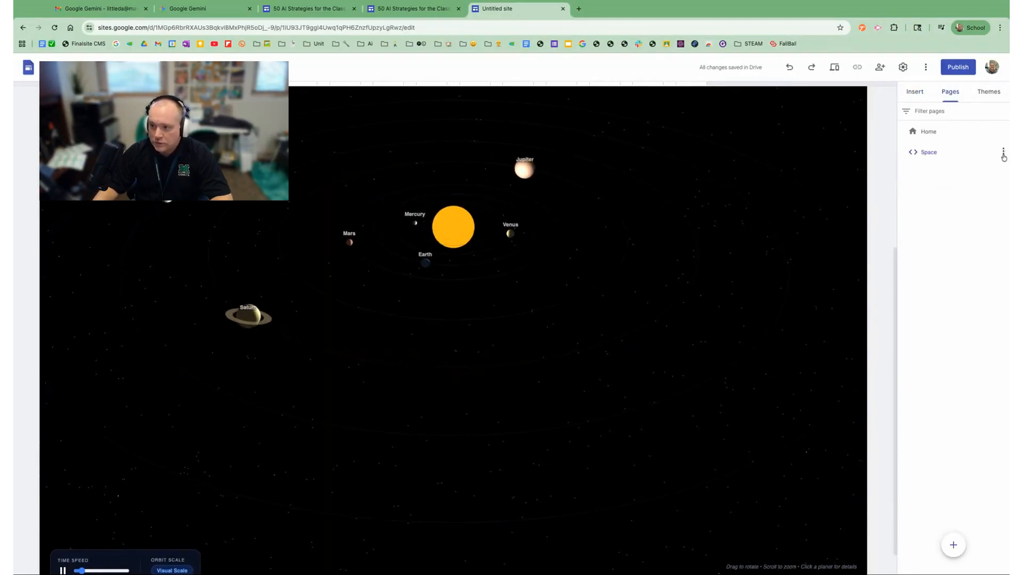
left_click(1003, 153)
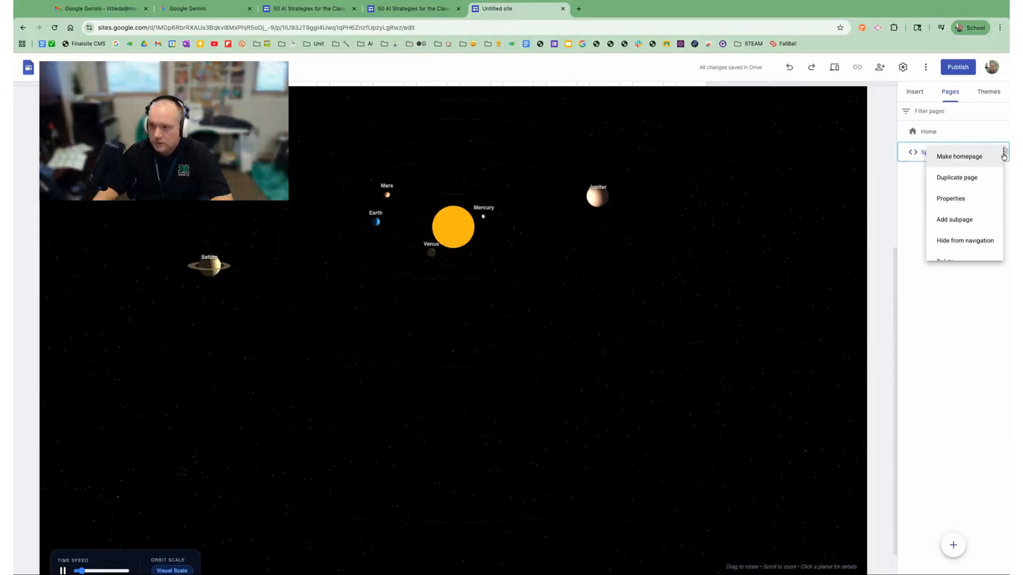
left_click(945, 156)
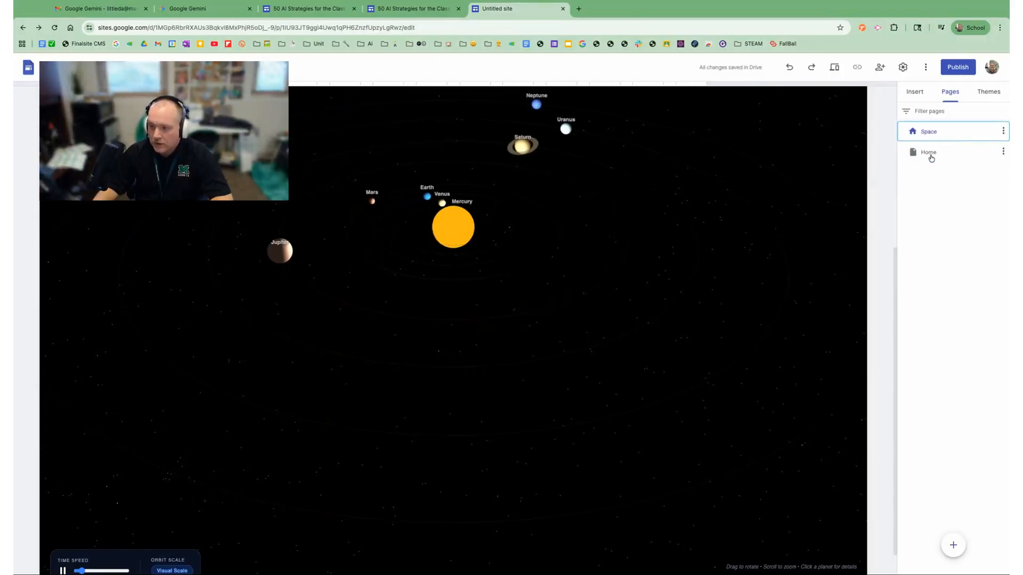
left_click(1004, 152)
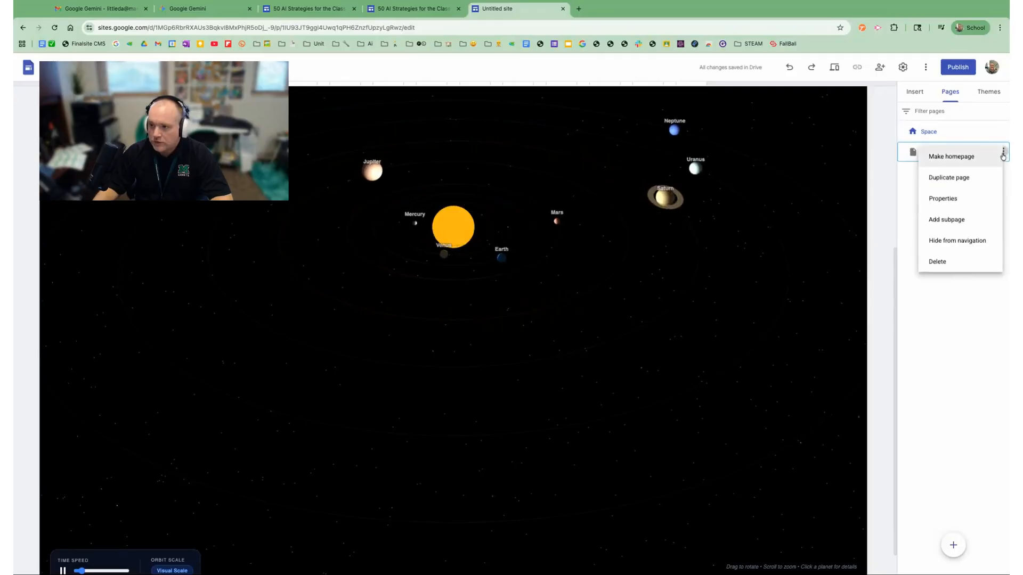
left_click(938, 262)
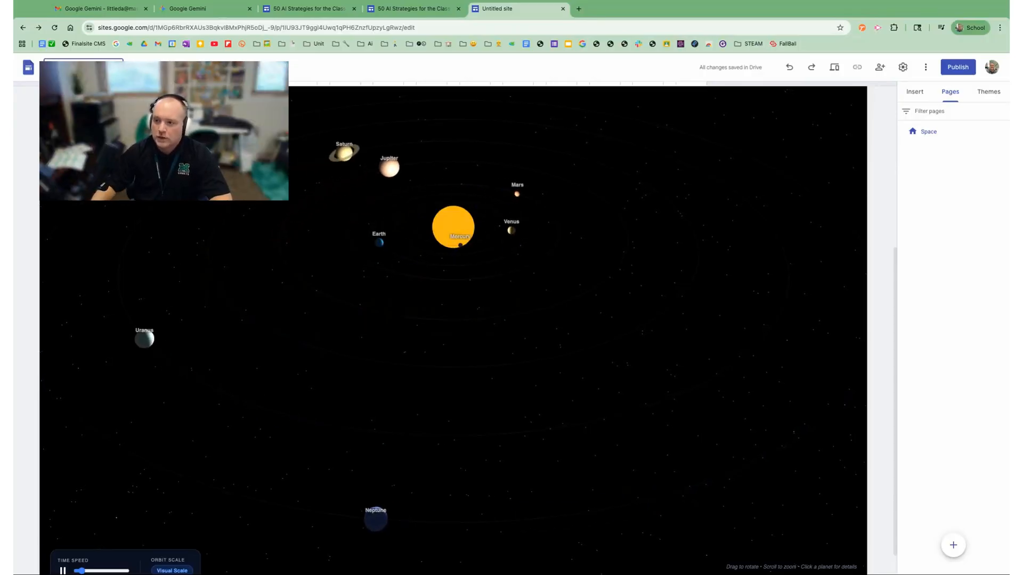
- Publish the site titled "Solar System" at the web address "solarsystem" and open the published site
left_click(958, 67)
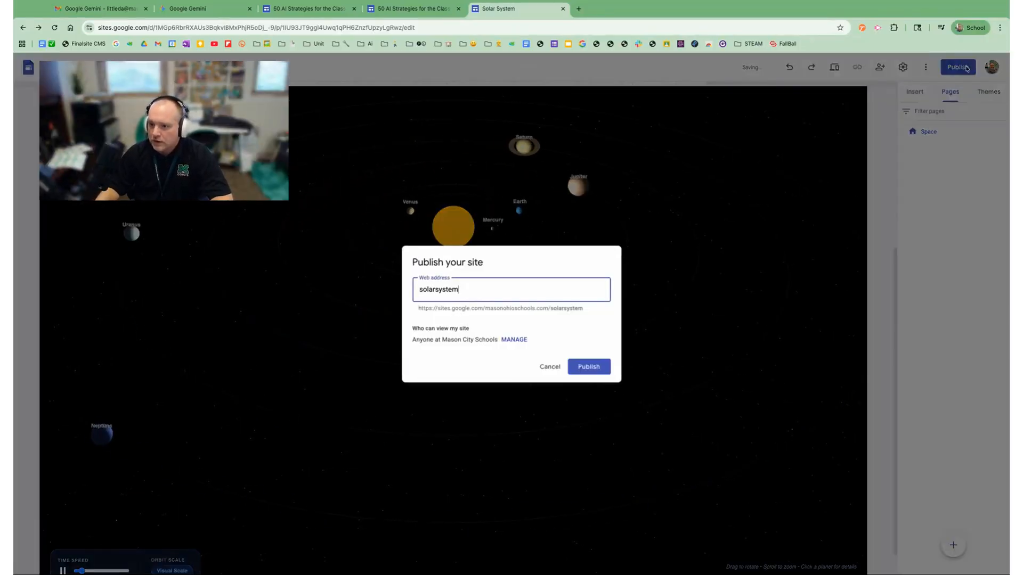
left_click(588, 365)
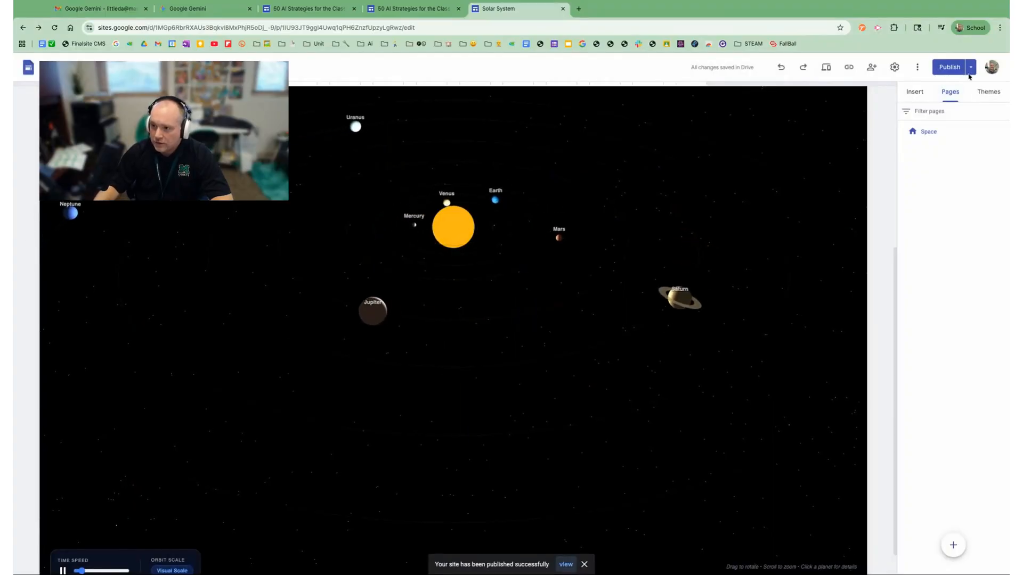
left_click(972, 67)
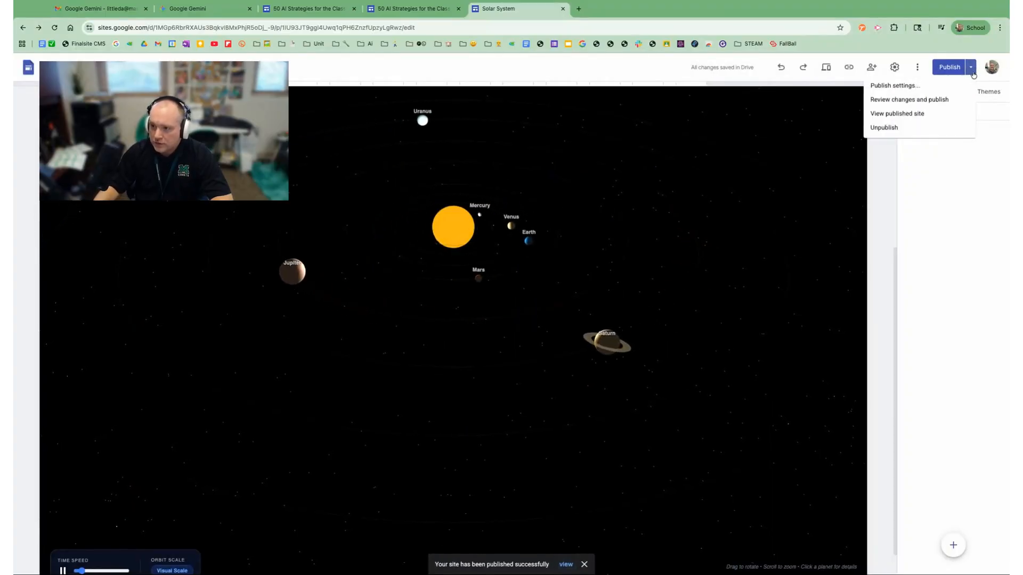
left_click(886, 114)
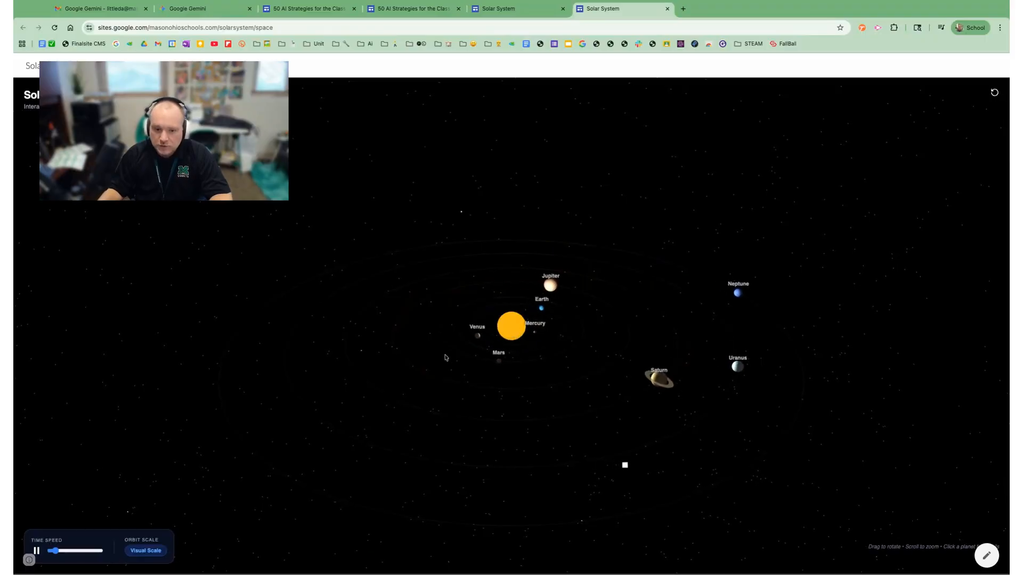
- Pause the simulation on the published site and view the fact sheets for Earth, Jupiter and Neptune
left_click(37, 551)
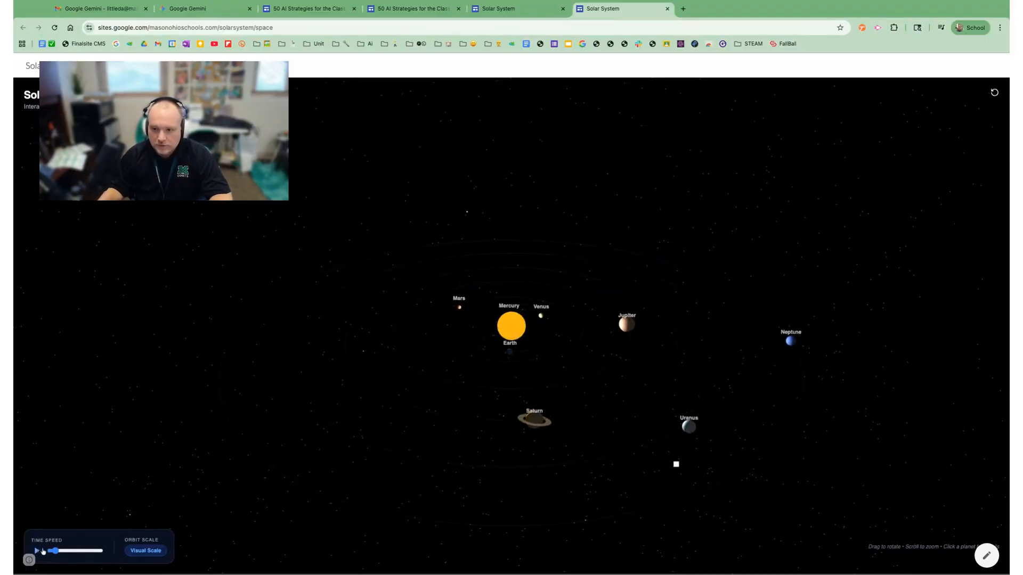
left_click(513, 354)
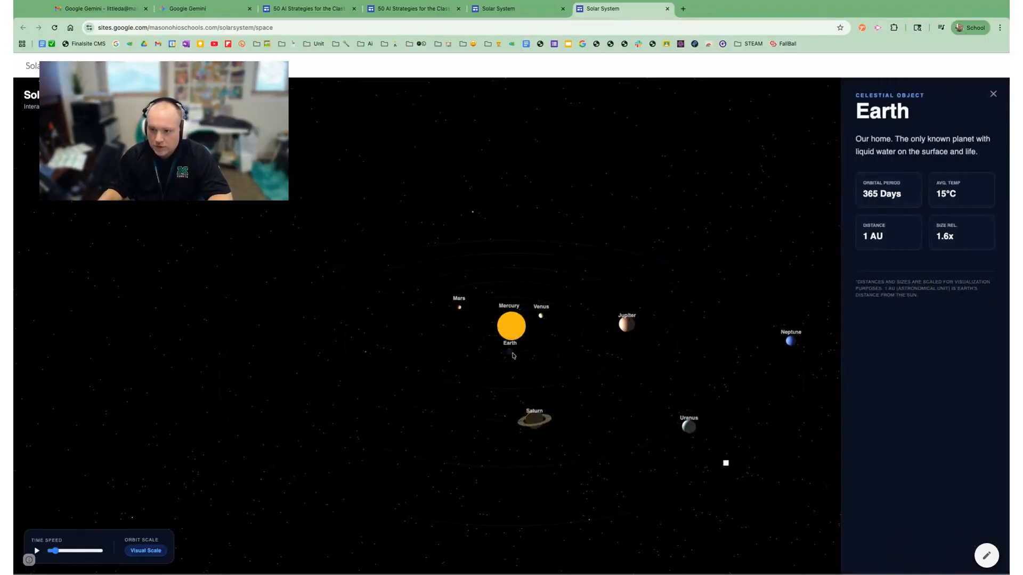
left_click(623, 328)
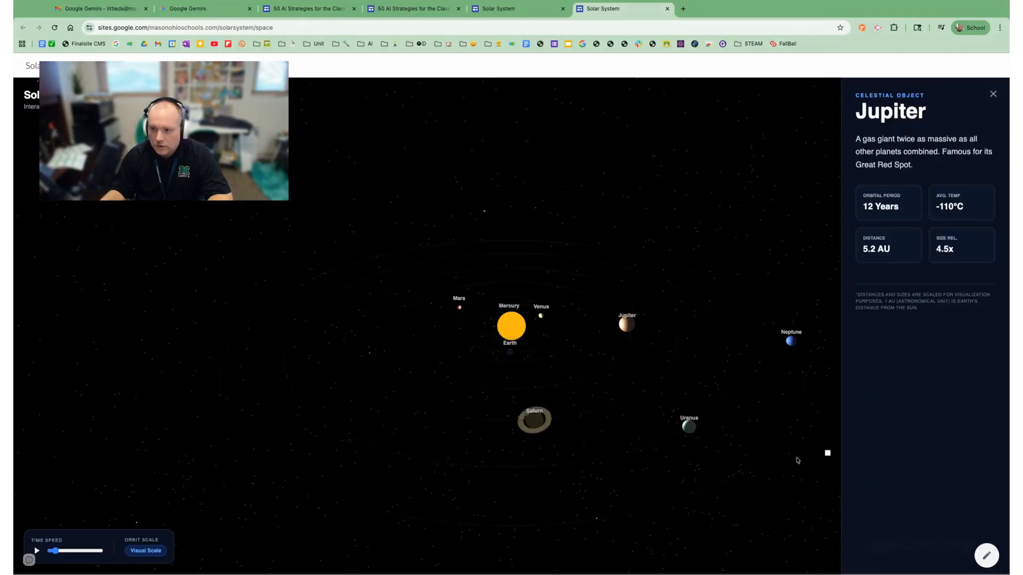
left_click(792, 342)
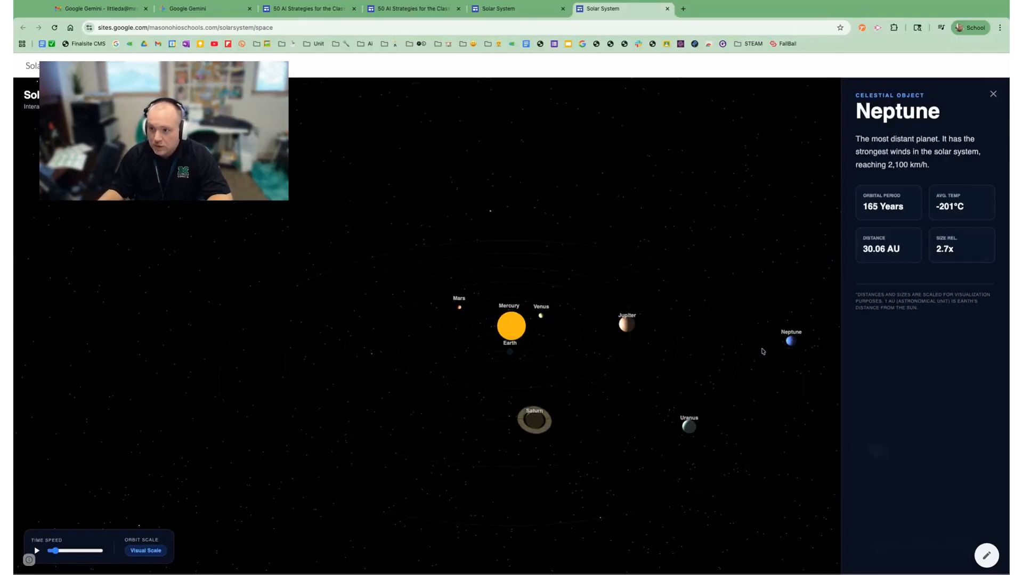